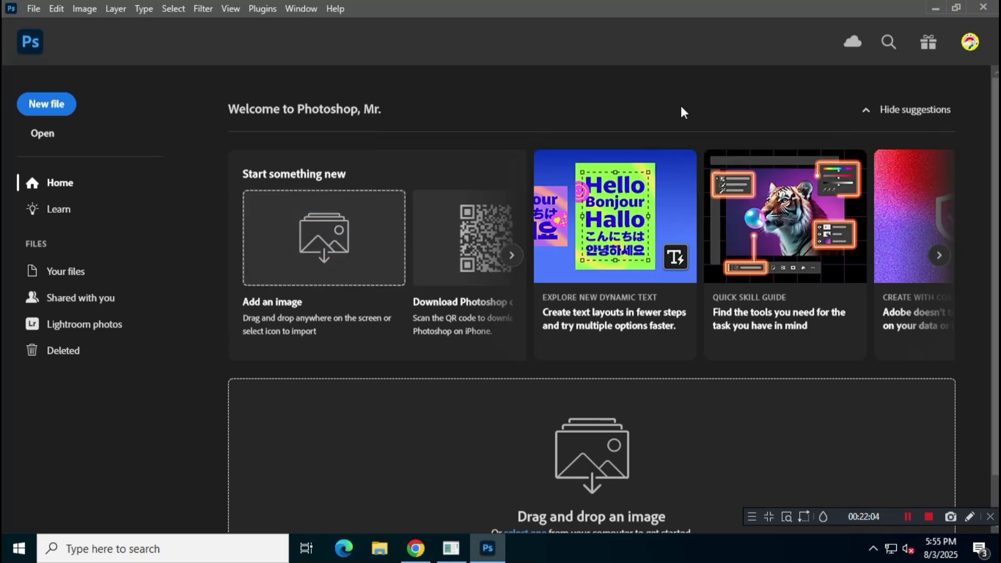
- Check the signed-in account details and Photoshop version information, then dismiss both
left_click(970, 43)
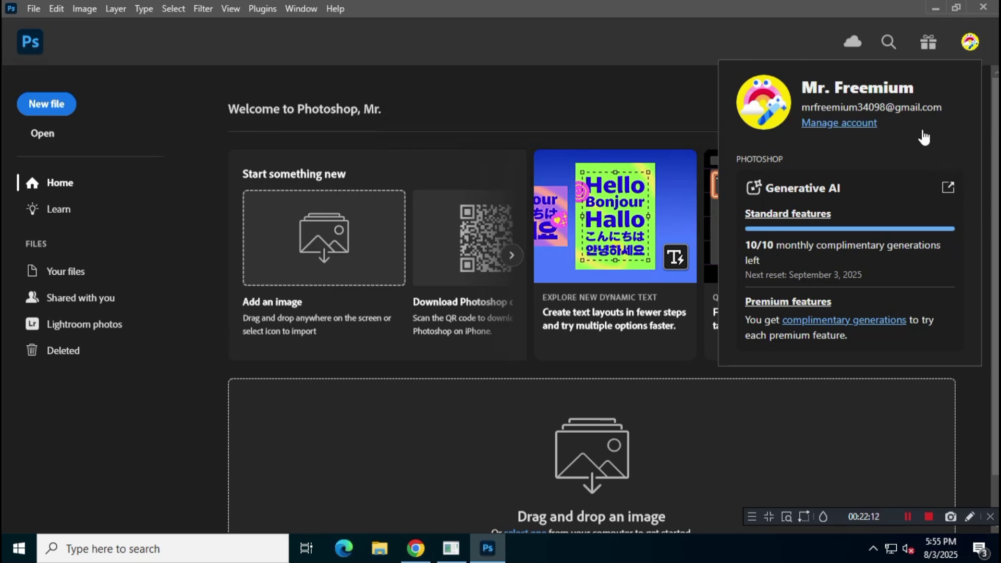
left_click(604, 105)
left_click(336, 9)
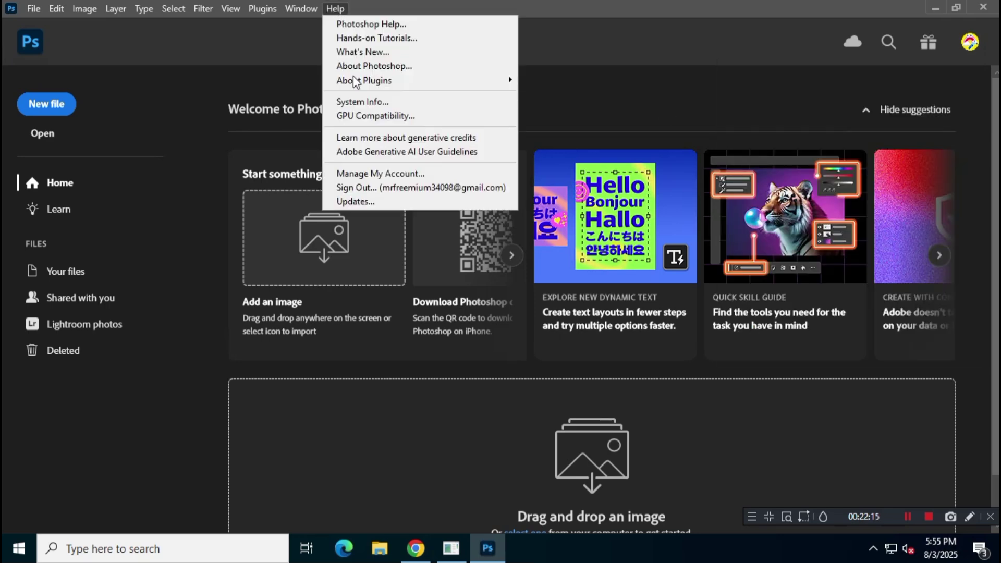
left_click(455, 68)
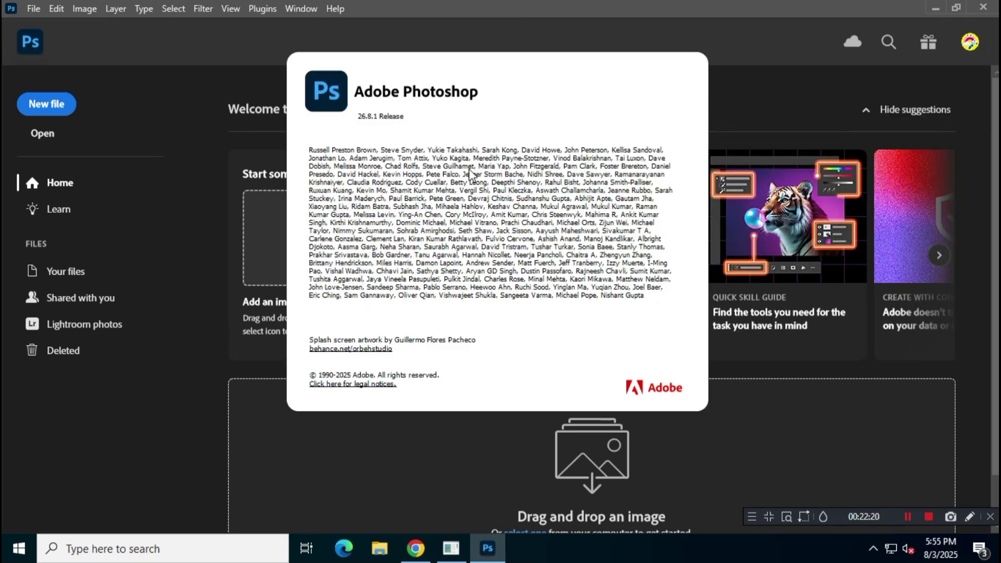
left_click(651, 73)
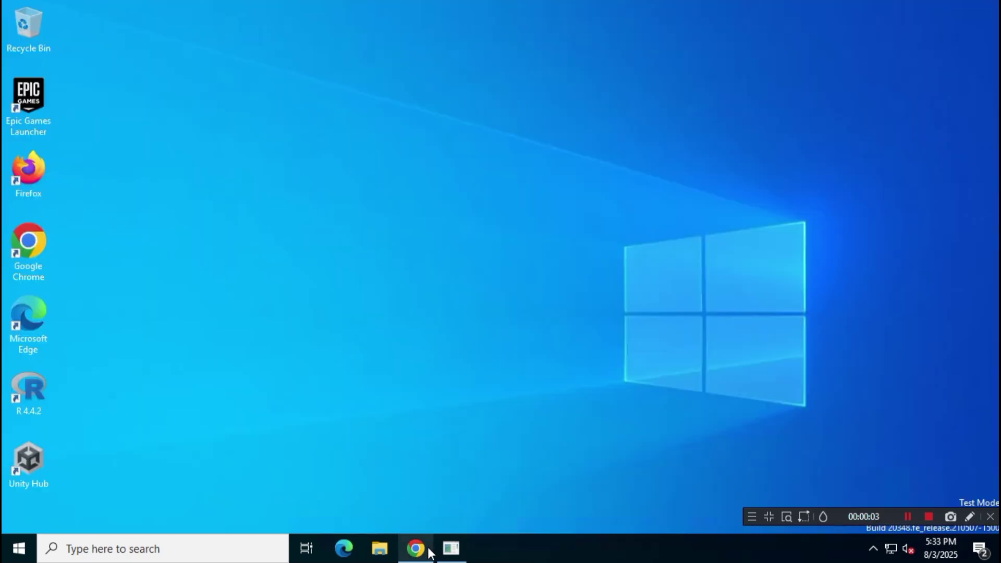
- Search Google in Chrome for 'adobe creative cloud download' using the autocomplete suggestion
left_click(428, 550)
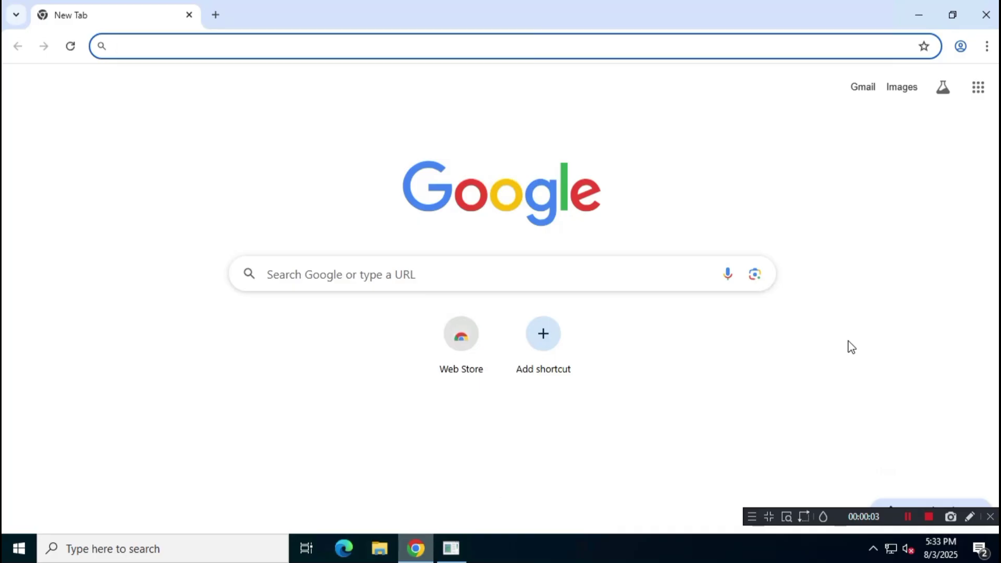
left_click(415, 269)
type("adobe creative cloud")
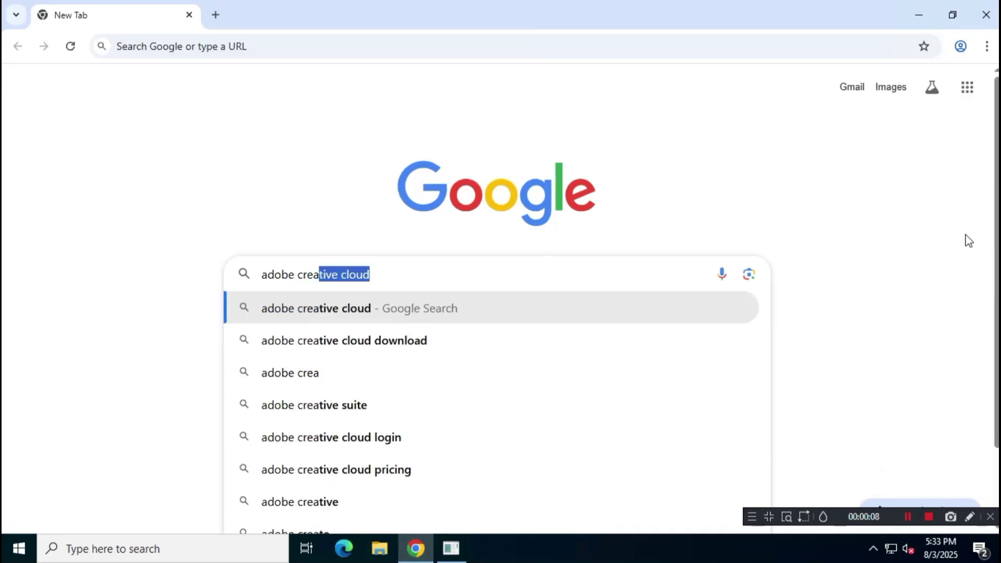
key("ctrl+a")
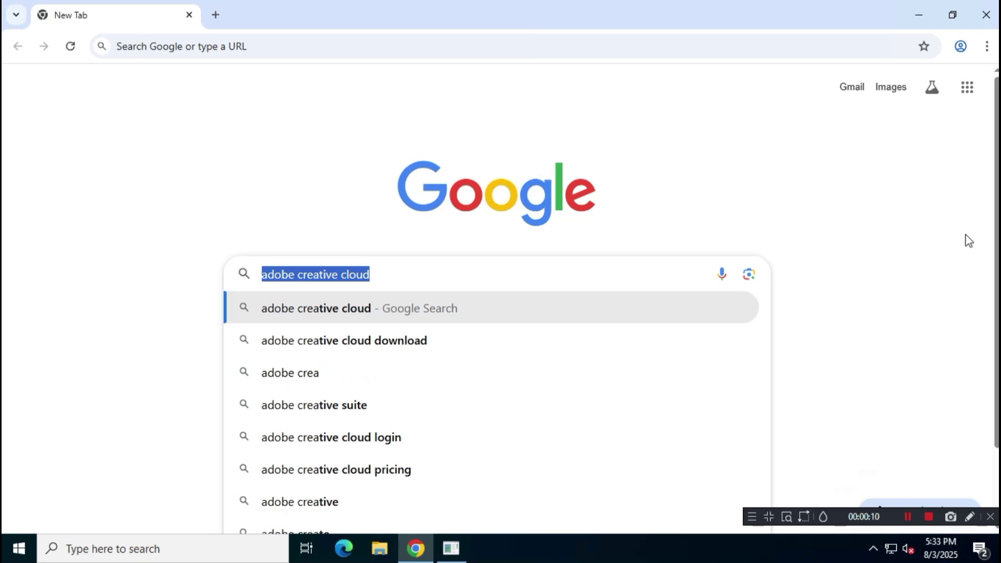
key("Down")
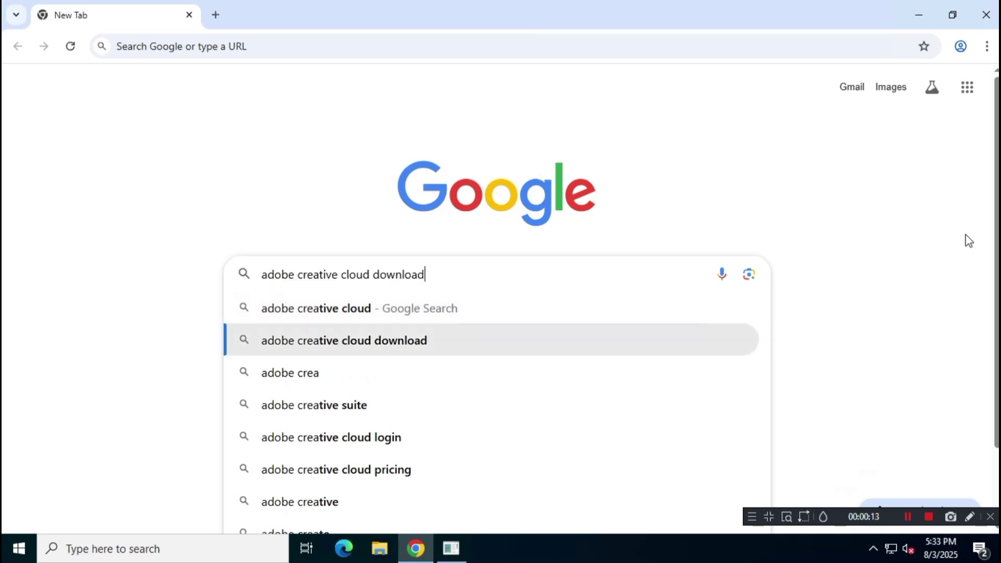
key("ctrl+a")
key("Return")
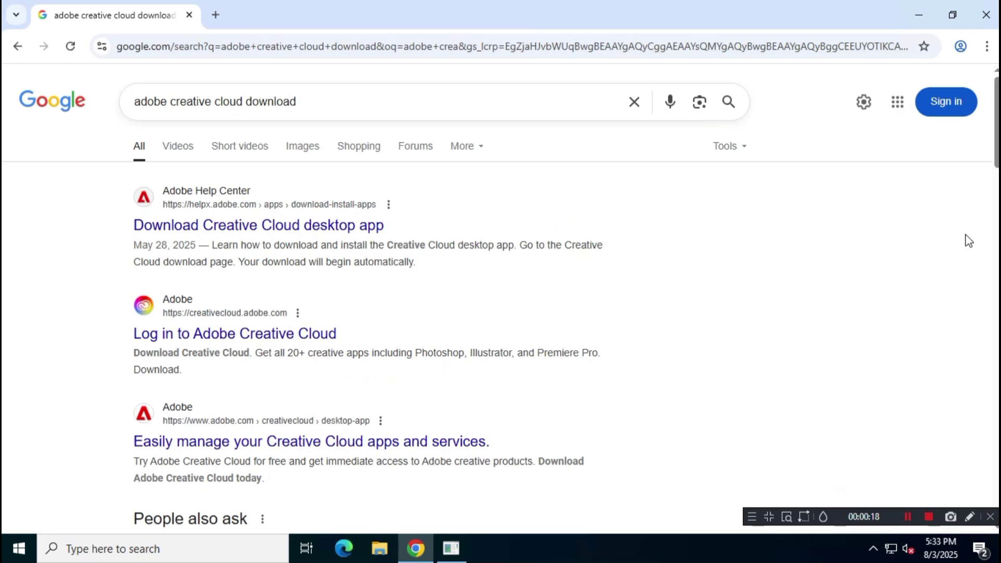
- Download Creative_Cloud_Set-Up.exe via the Help Center article's download page link and show its folder
left_click(360, 230)
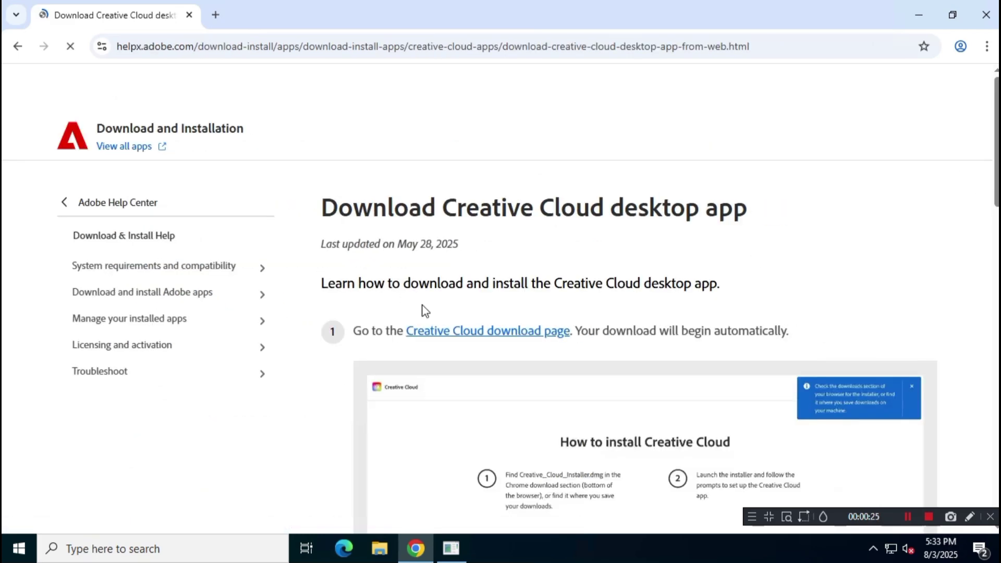
scroll(423, 309, "down", 2)
left_click_drag(352, 228, 585, 259)
left_click(587, 259)
left_click(558, 232)
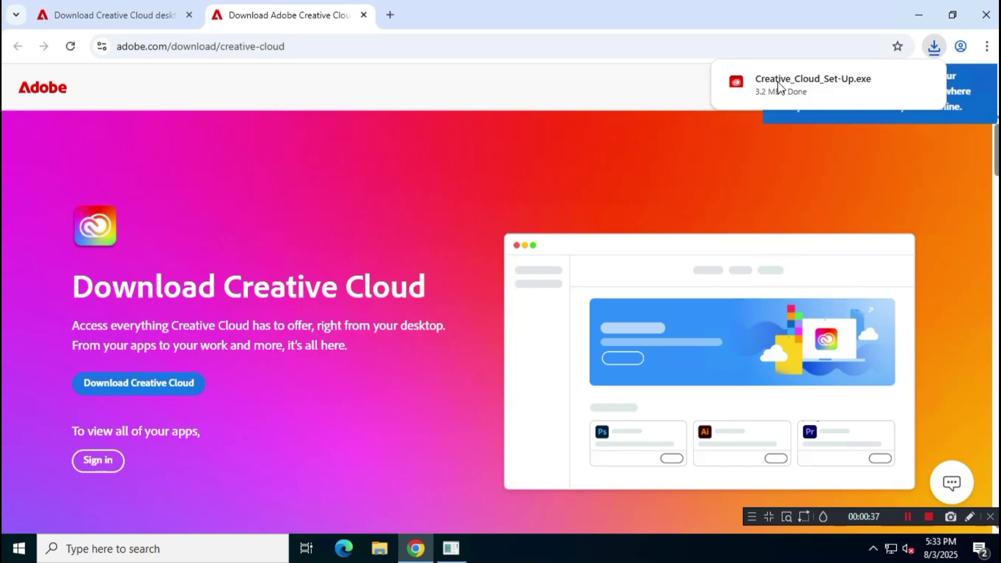
left_click(895, 81)
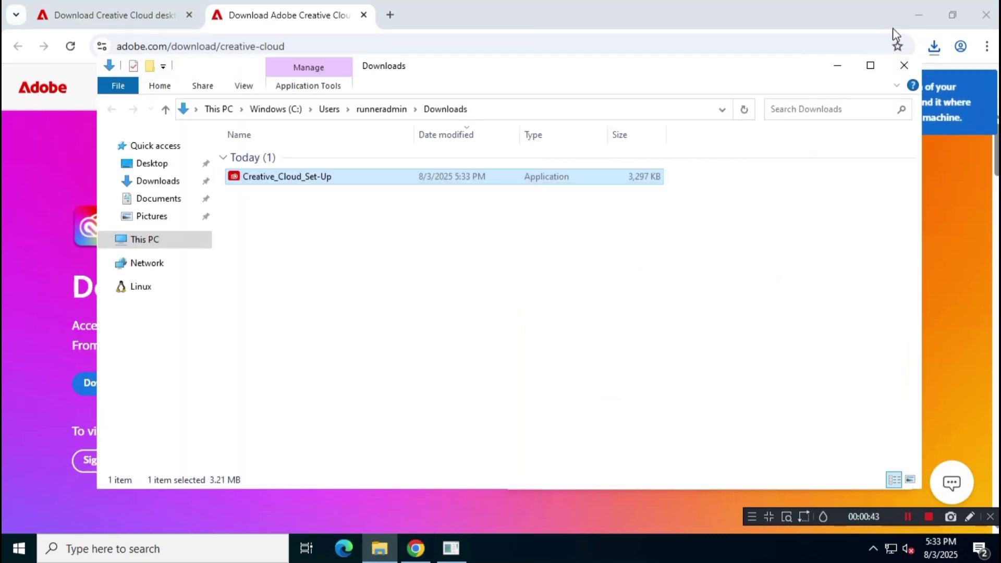
- Minimize Chrome and run Creative_Cloud_Set-Up from the Downloads folder
left_click(920, 9)
double_click(374, 177)
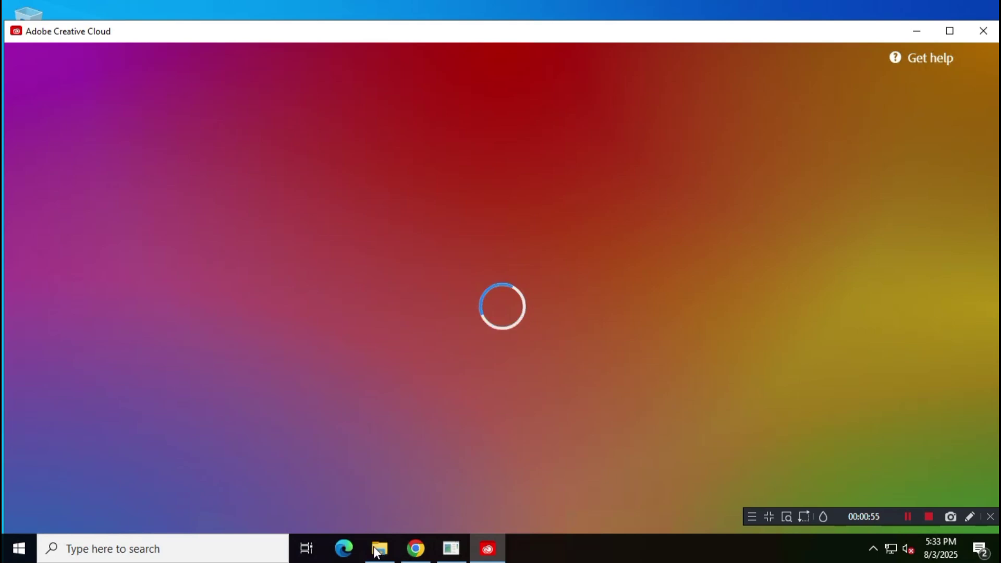
- Close Downloads, maximize the installer, and start a new account with an e-mail and password
key("alt+Tab")
left_click(898, 70)
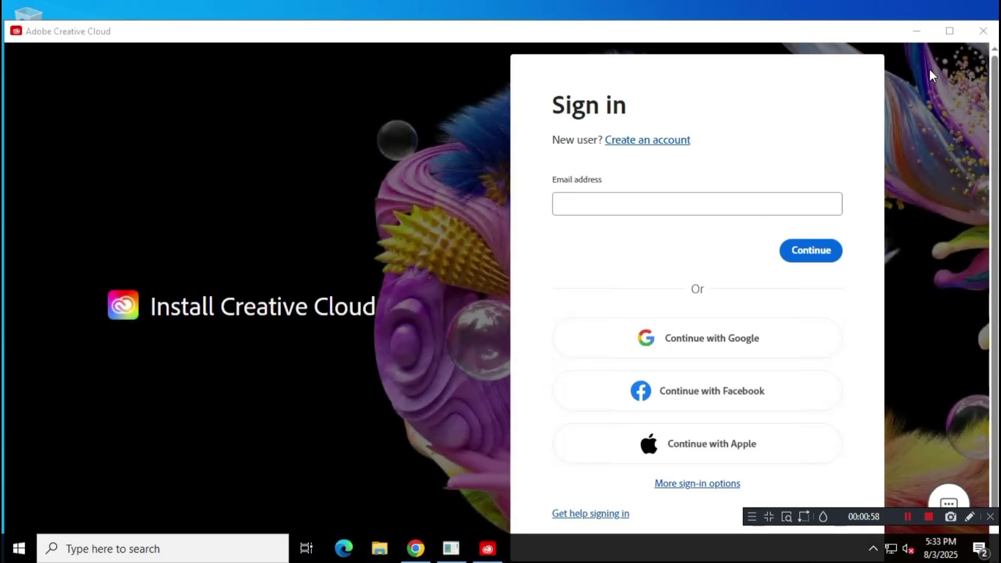
left_click(945, 37)
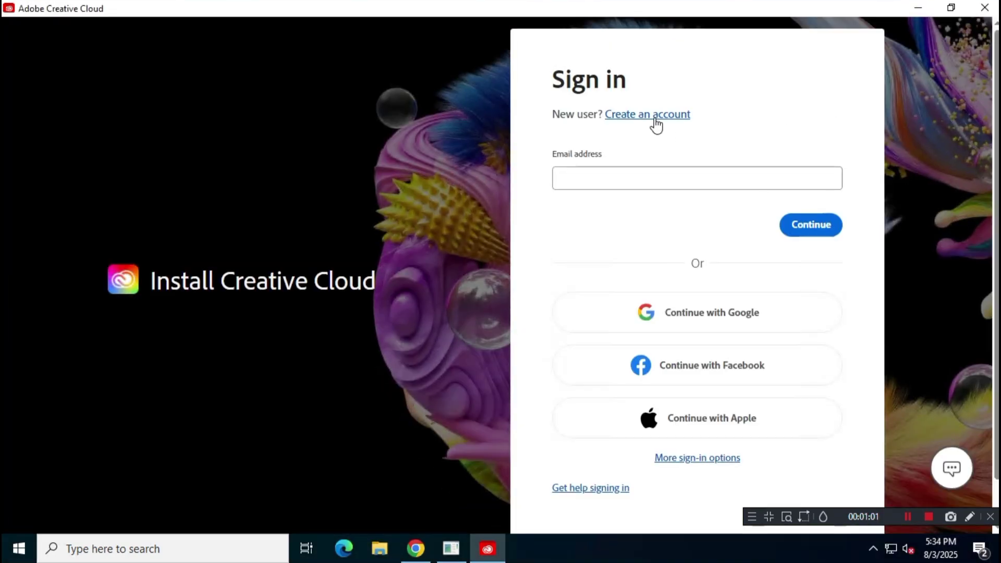
left_click(681, 122)
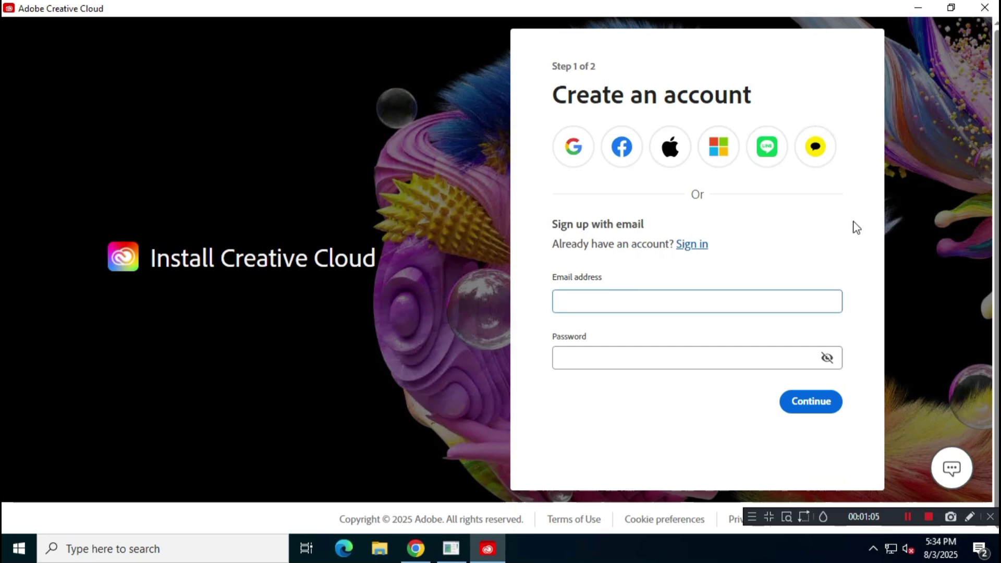
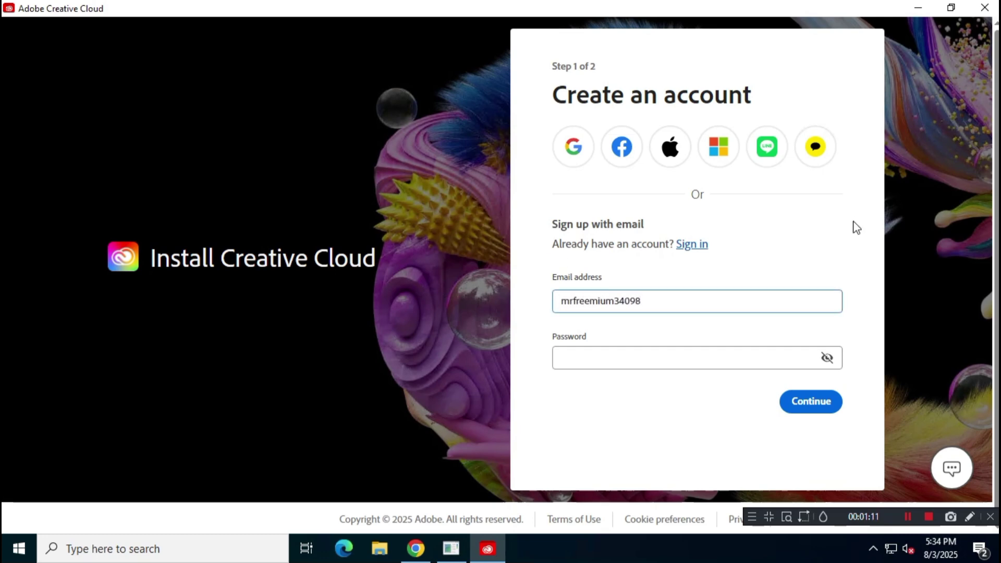
left_click(680, 365)
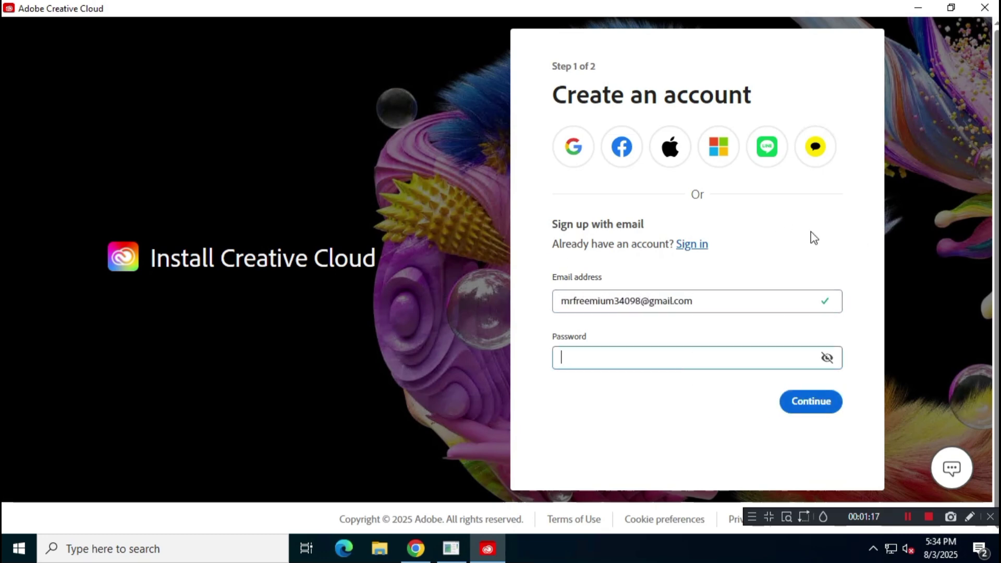
scroll(812, 232, "down", 2)
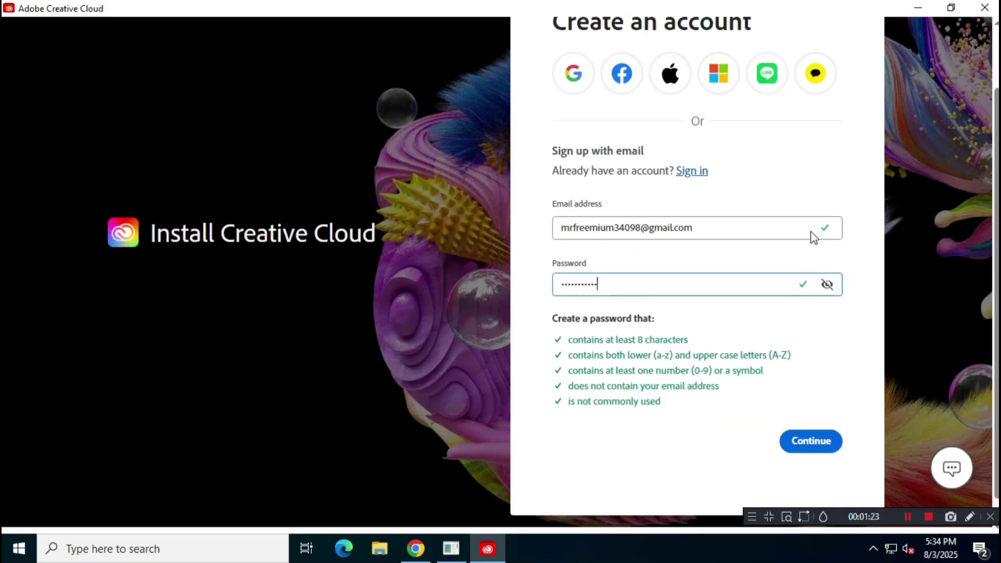
left_click(827, 449)
- Enter the first and last name, birth month and birth year, then create the account
left_click(625, 183)
type("Mr")
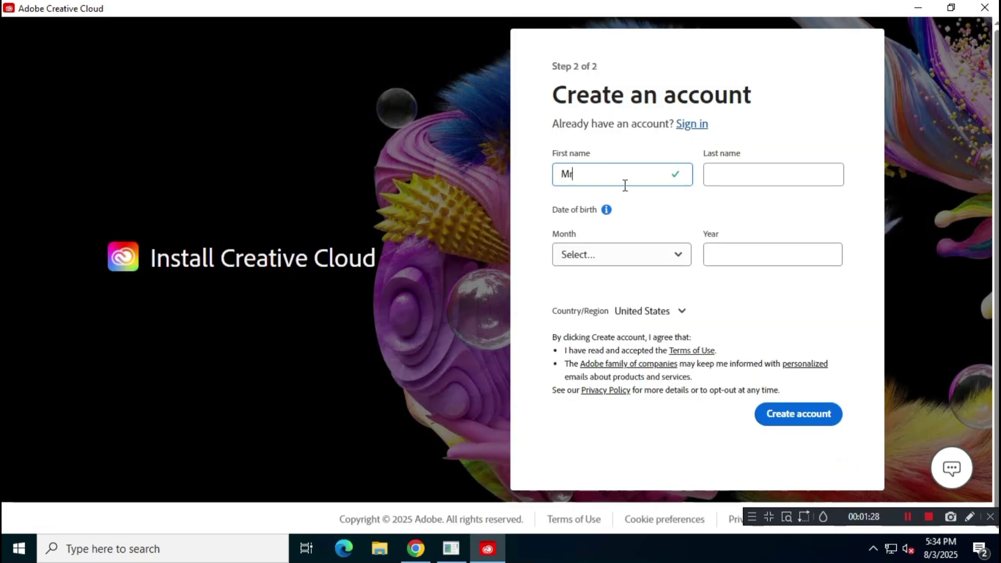
type(".")
key("Tab")
type("Freemium")
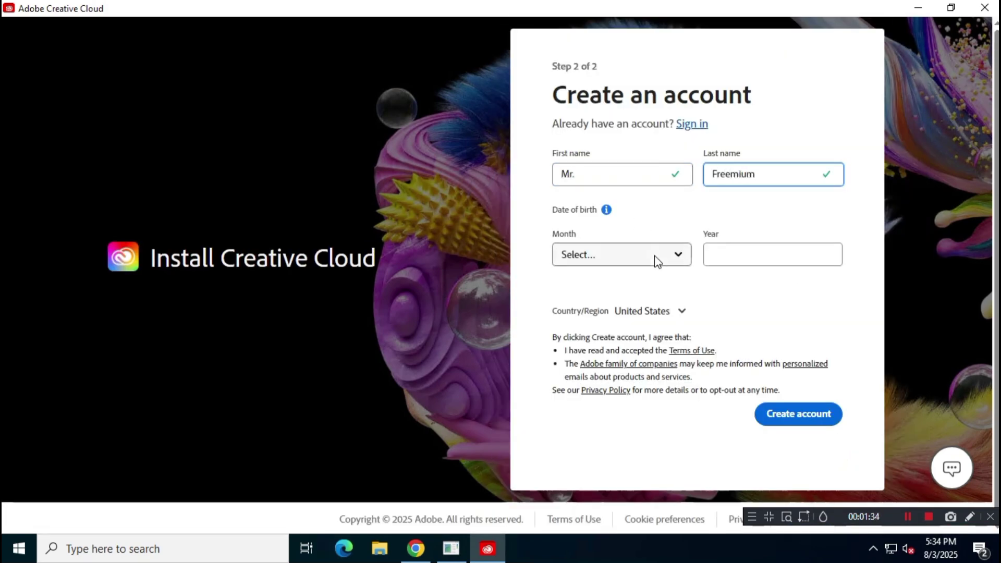
left_click(655, 256)
left_click(657, 284)
left_click(730, 265)
type("1995")
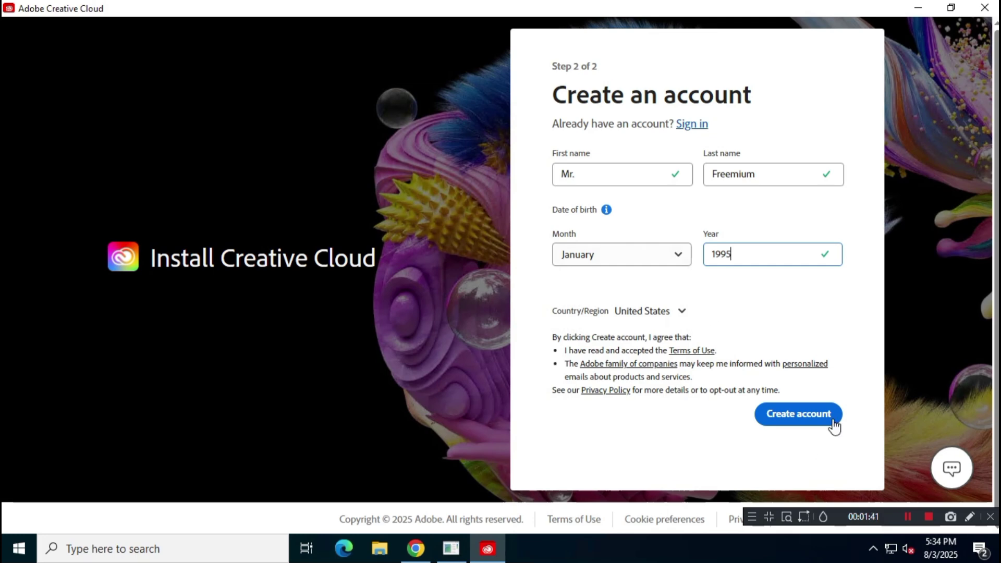
left_click(830, 420)
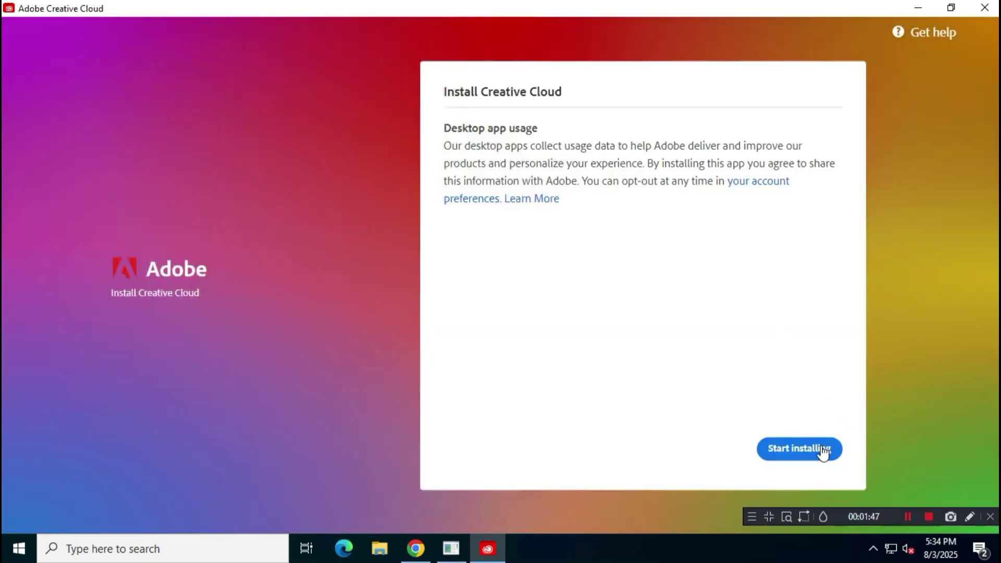
- Start installing Creative Cloud, skipping both the role and creative topics questions
left_click(822, 448)
left_click(736, 449)
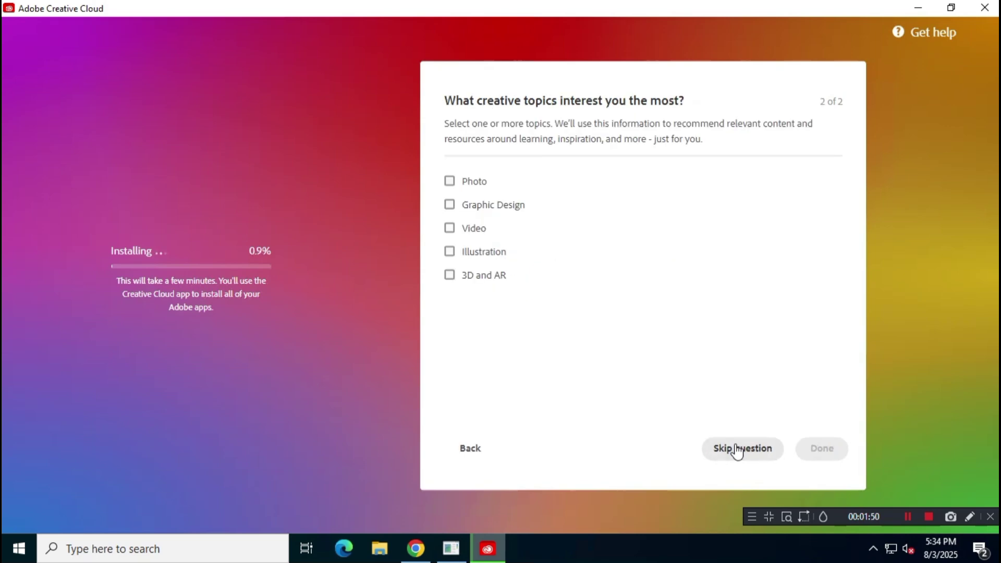
left_click(736, 449)
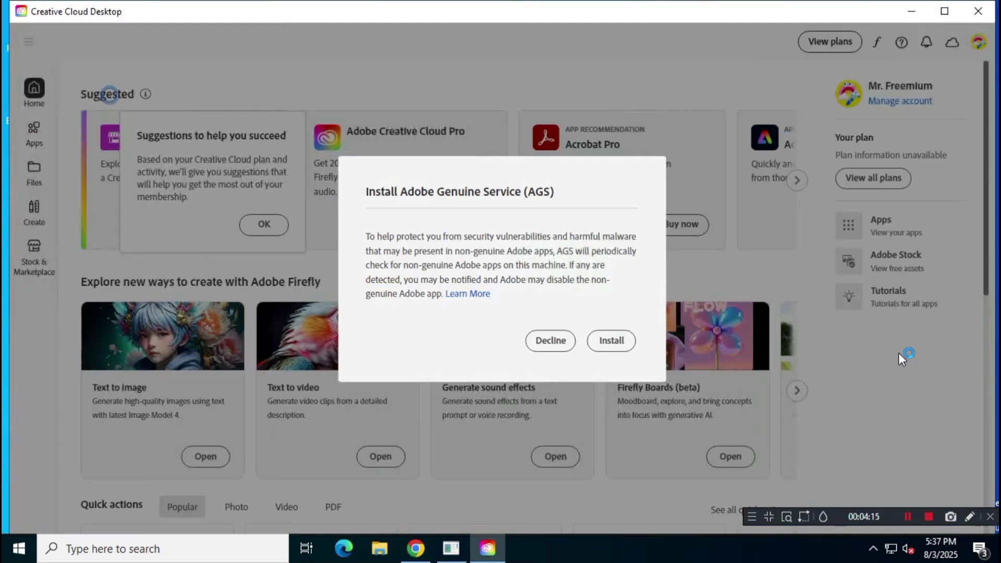
- Decline Adobe Genuine Service, close the welcome introduction, and maximize Creative Cloud Desktop
left_click(571, 345)
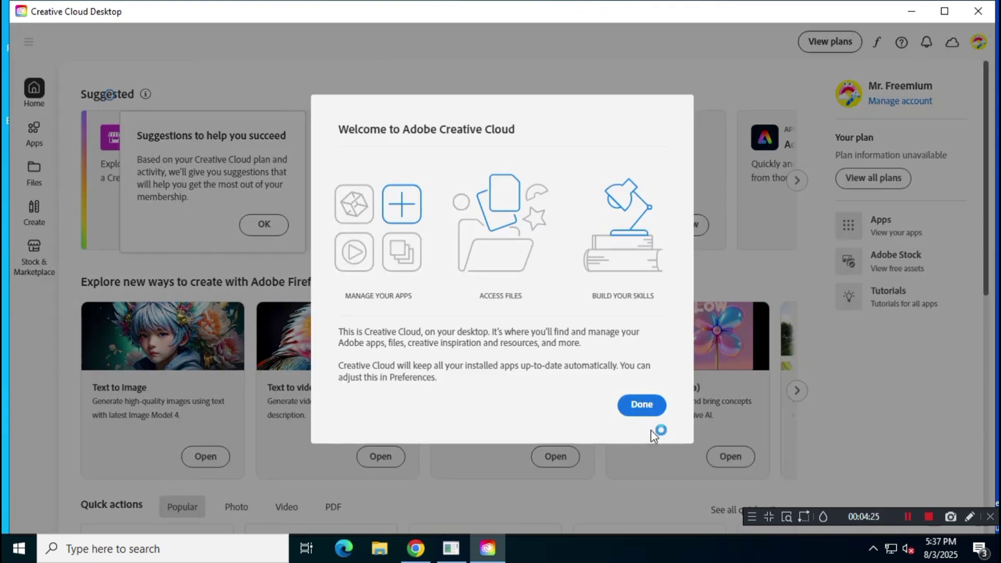
left_click(643, 405)
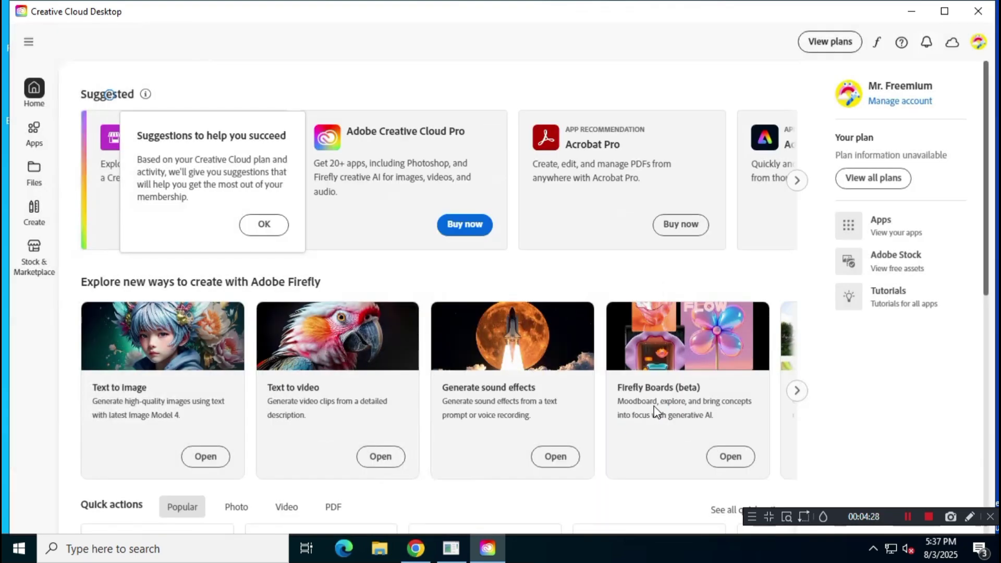
left_click(945, 13)
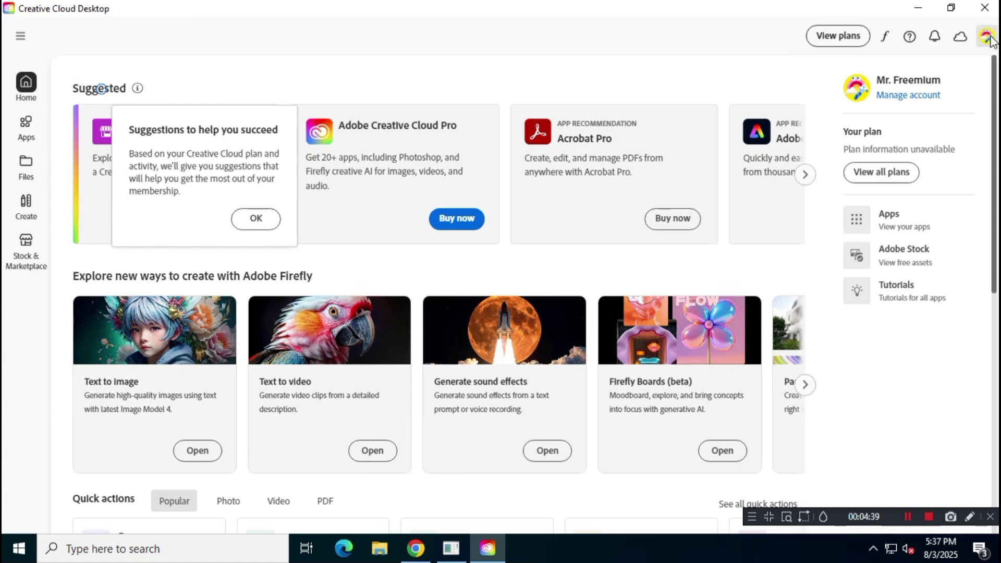
- Check the signed-in account menu, then close Creative Cloud Desktop
left_click(986, 37)
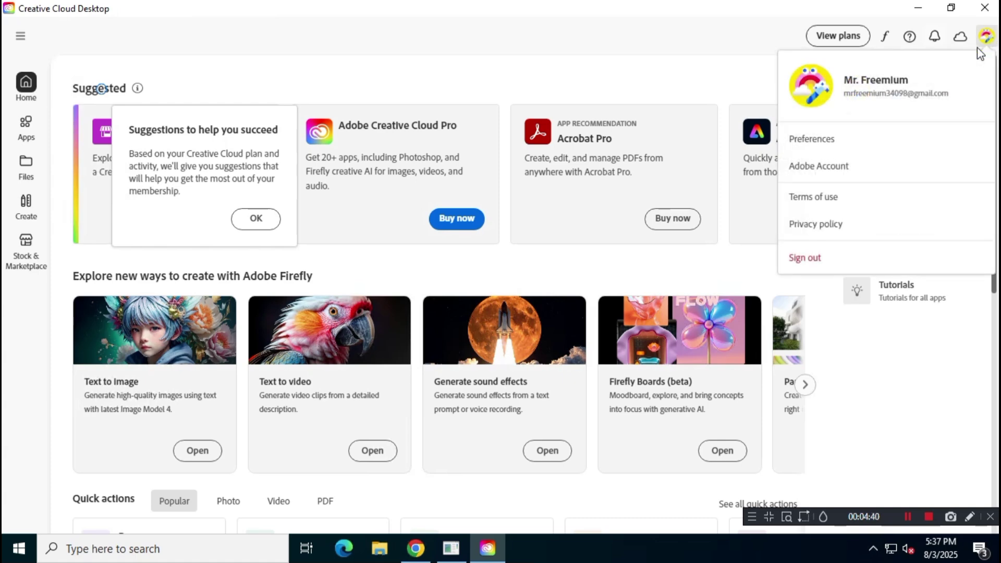
left_click(731, 76)
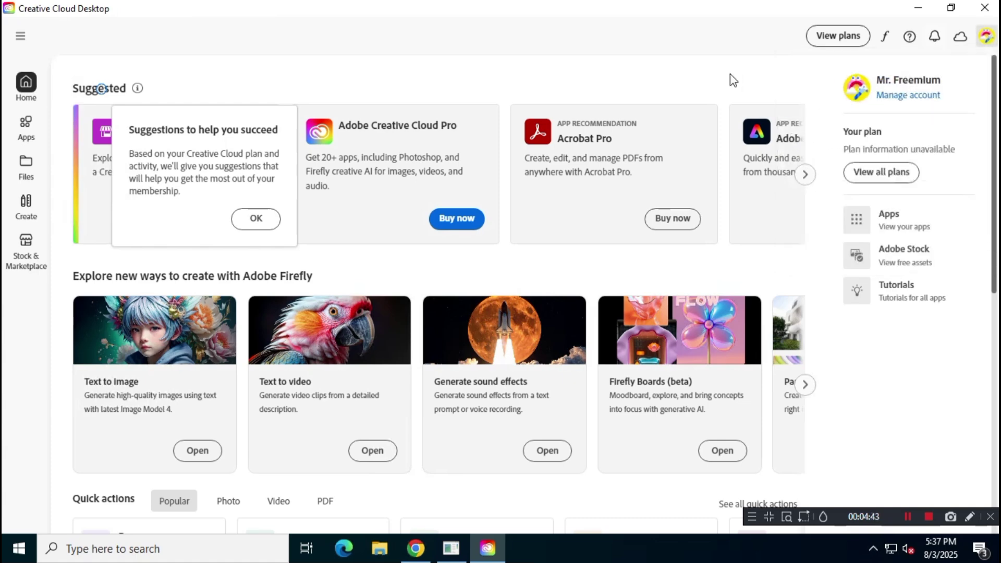
left_click(985, 8)
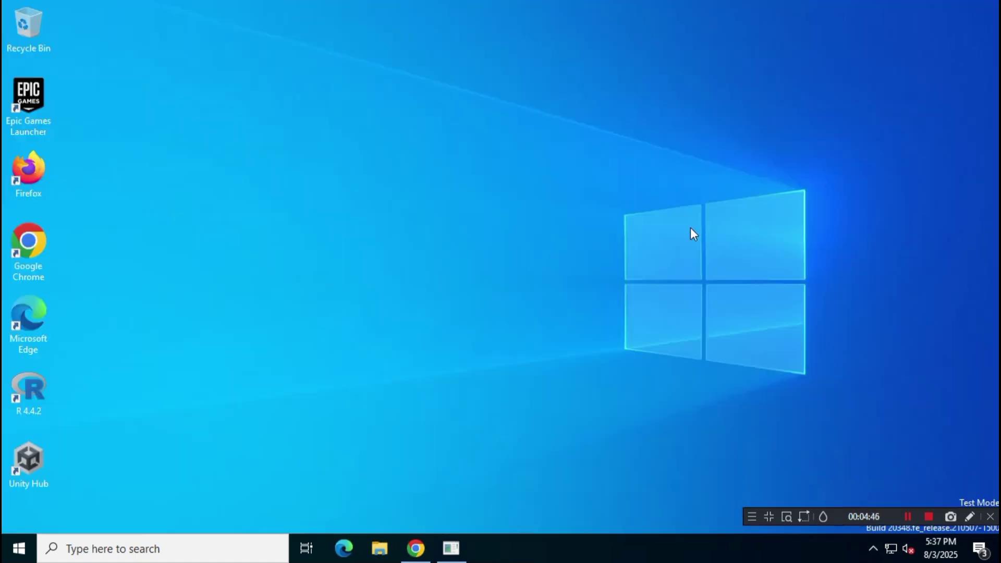
- Search Google for 'adobe admin console' in a new Chrome tab
left_click(427, 546)
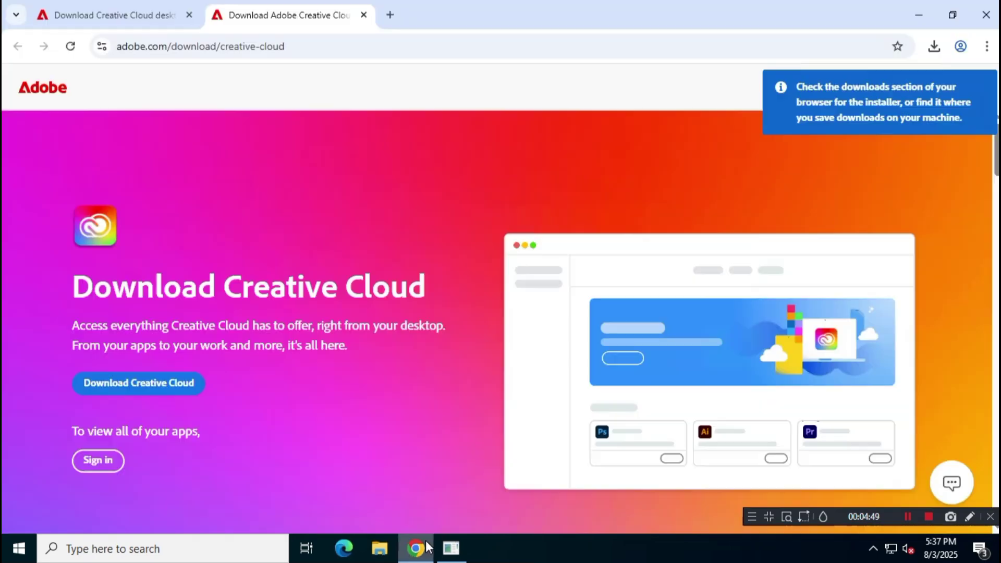
left_click(390, 15)
left_click(336, 276)
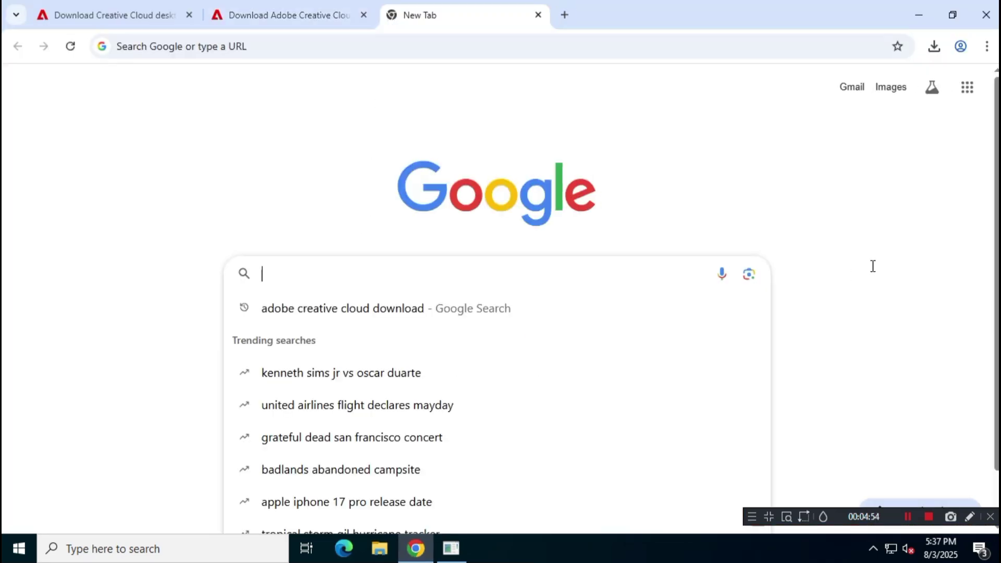
type("adobe a")
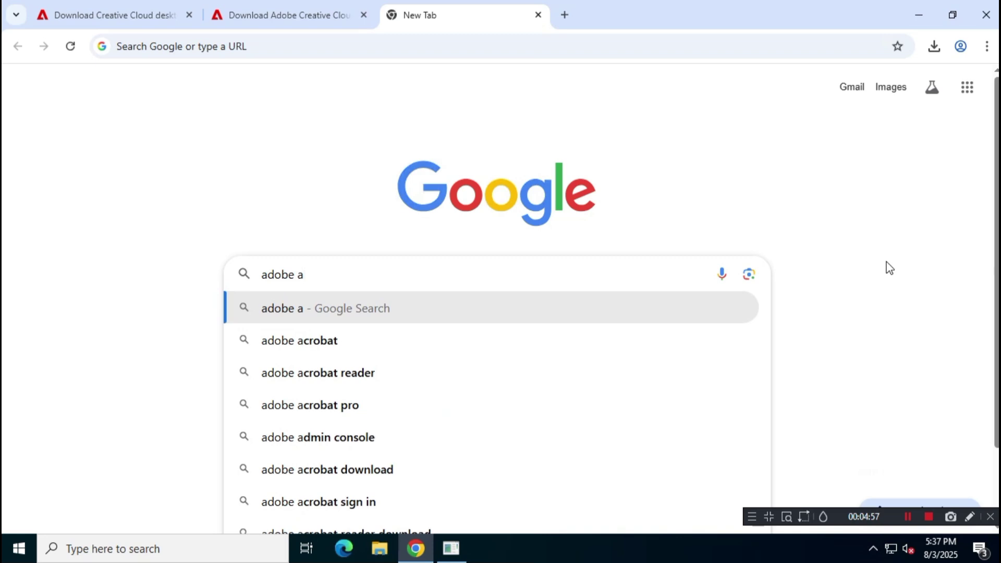
type("dmin console")
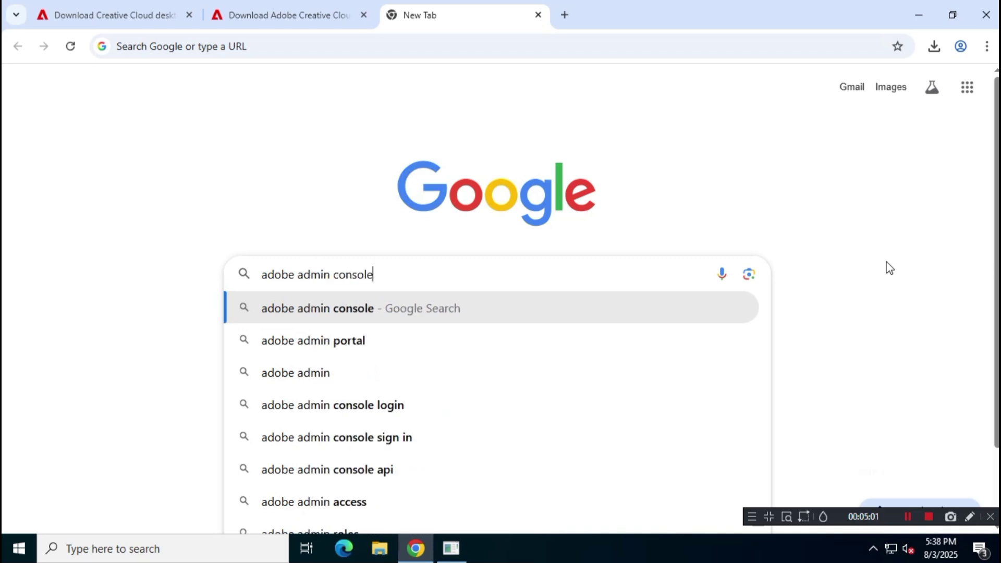
key("ctrl+a")
key("Return")
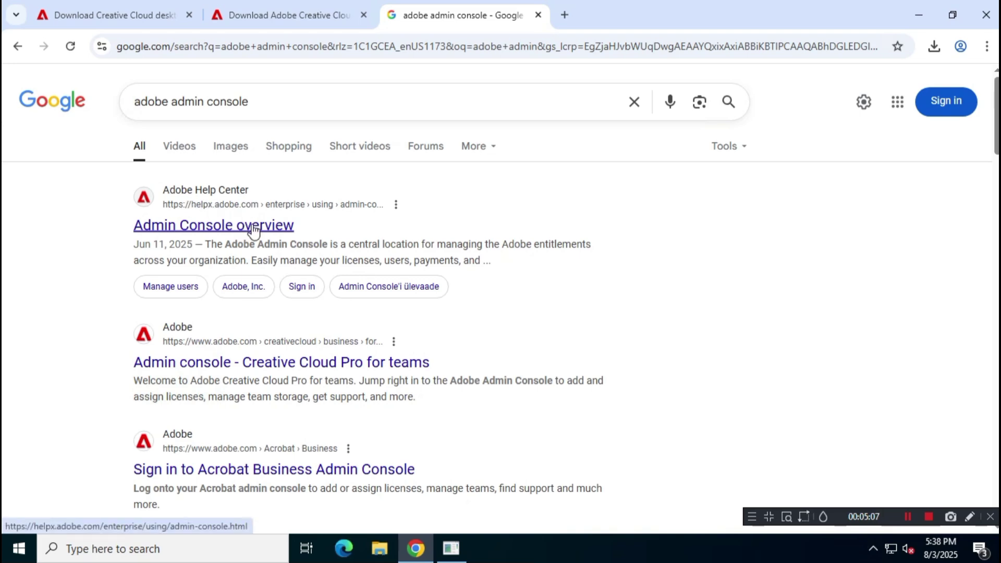
- Open the 'Admin Console overview' article and follow its 'Sign In to the Admin Console' link
left_click(270, 229)
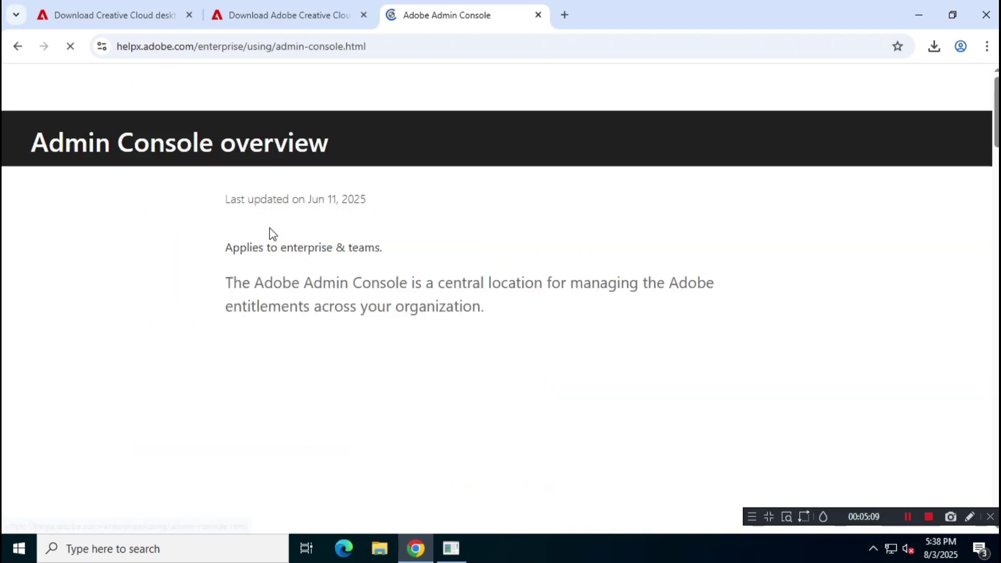
scroll(603, 277, "down", 5)
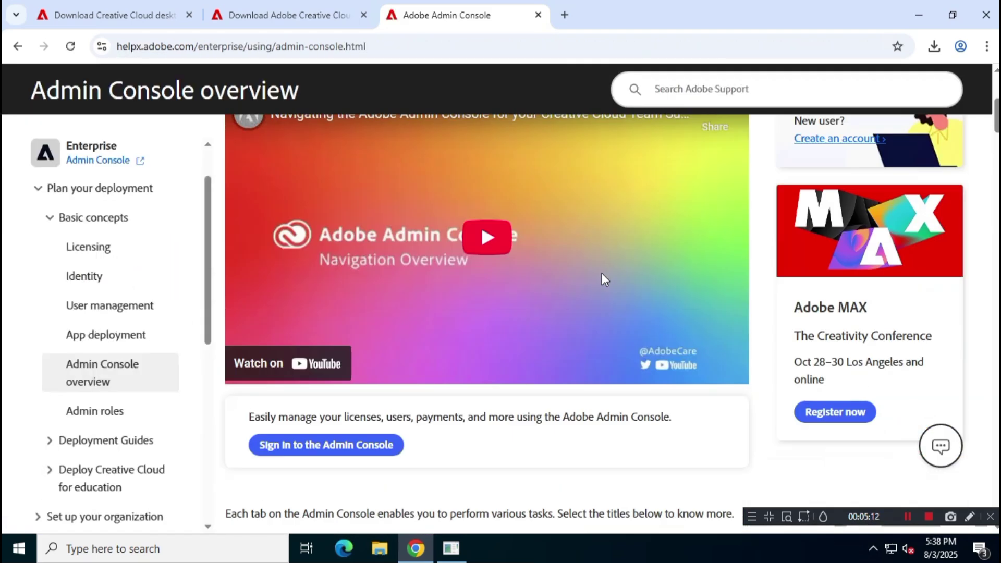
scroll(602, 273, "down", 3)
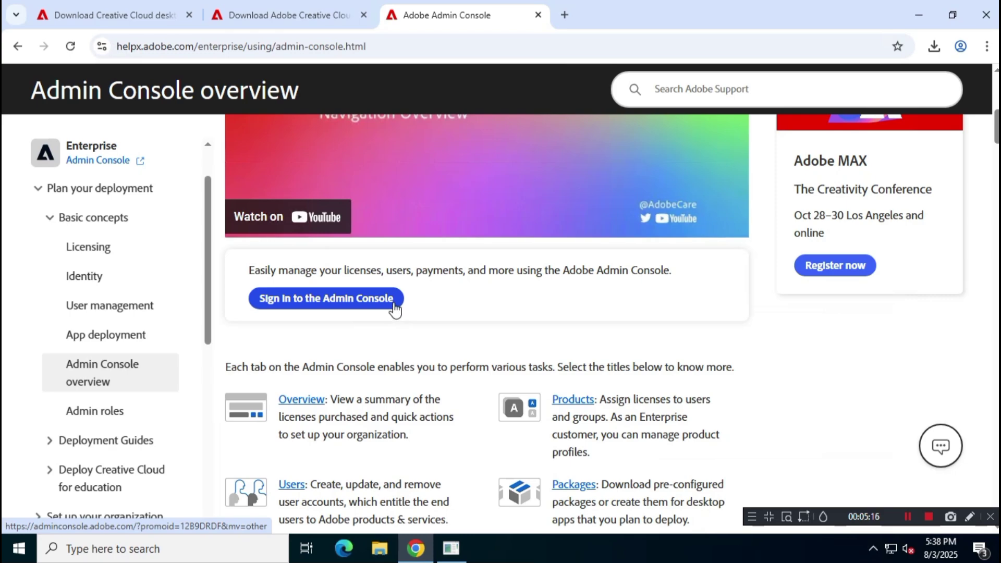
left_click(395, 311)
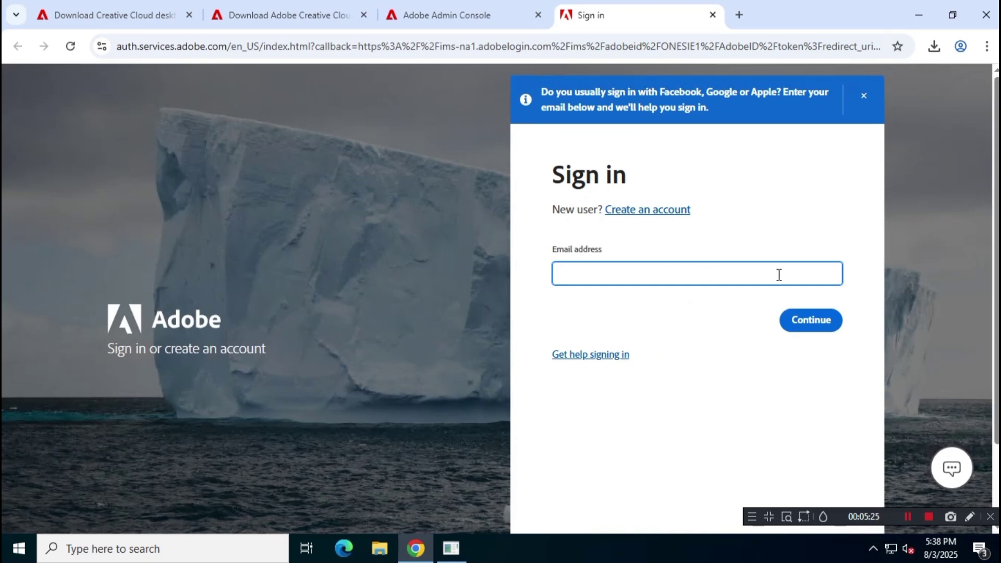
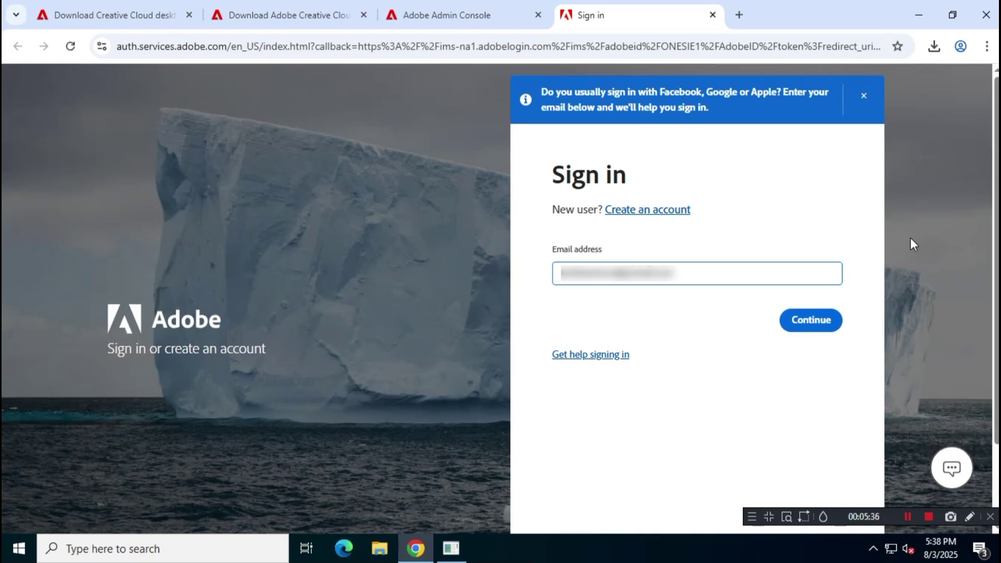
- Submit the account e-mail, request and resend an e-mail verification code, then enter the code
key("Return")
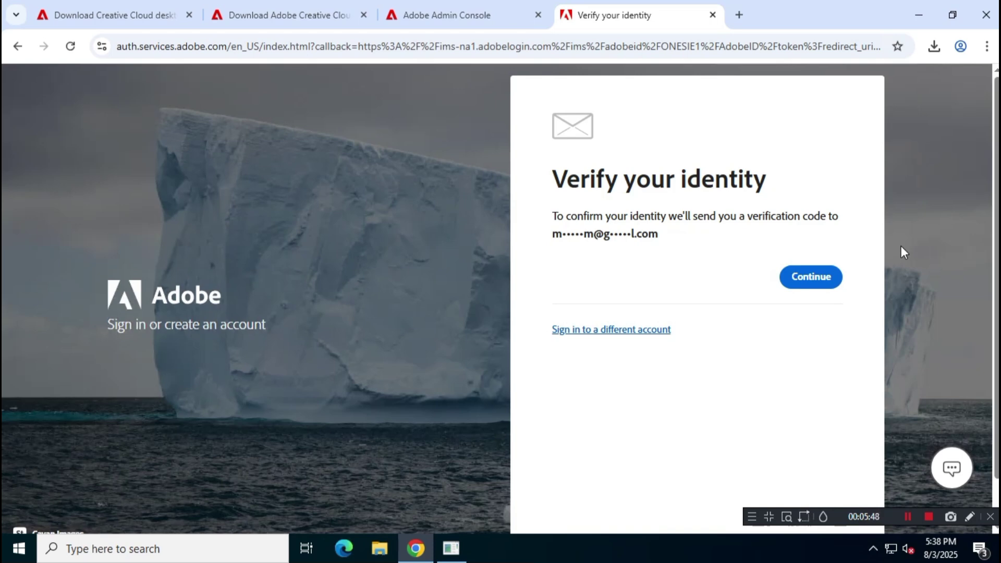
left_click(833, 283)
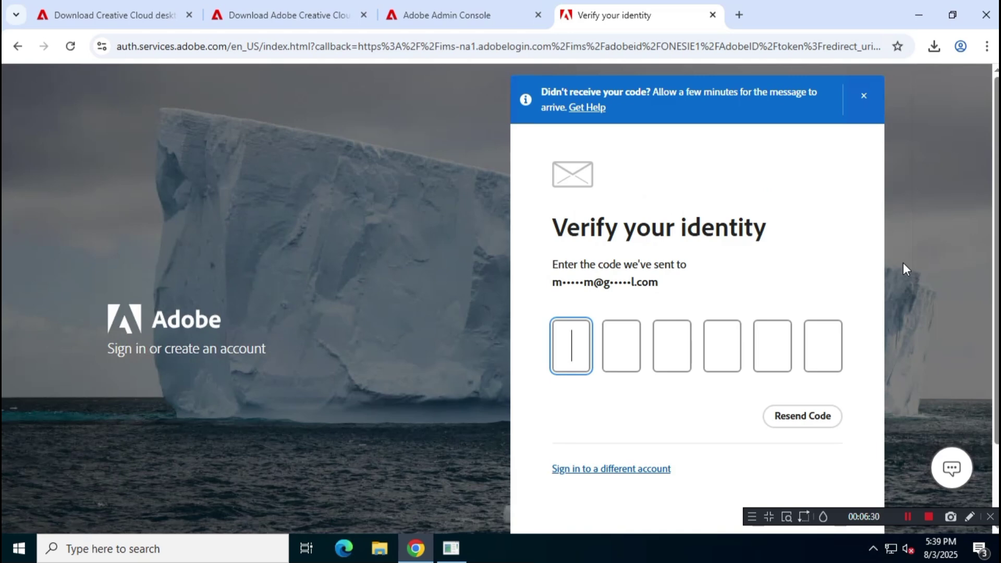
left_click(812, 419)
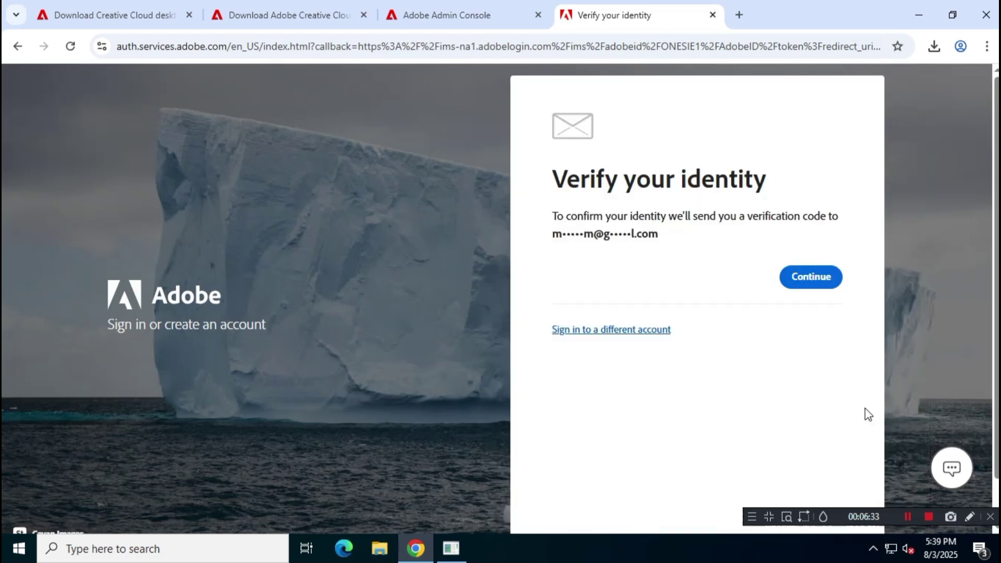
left_click(821, 279)
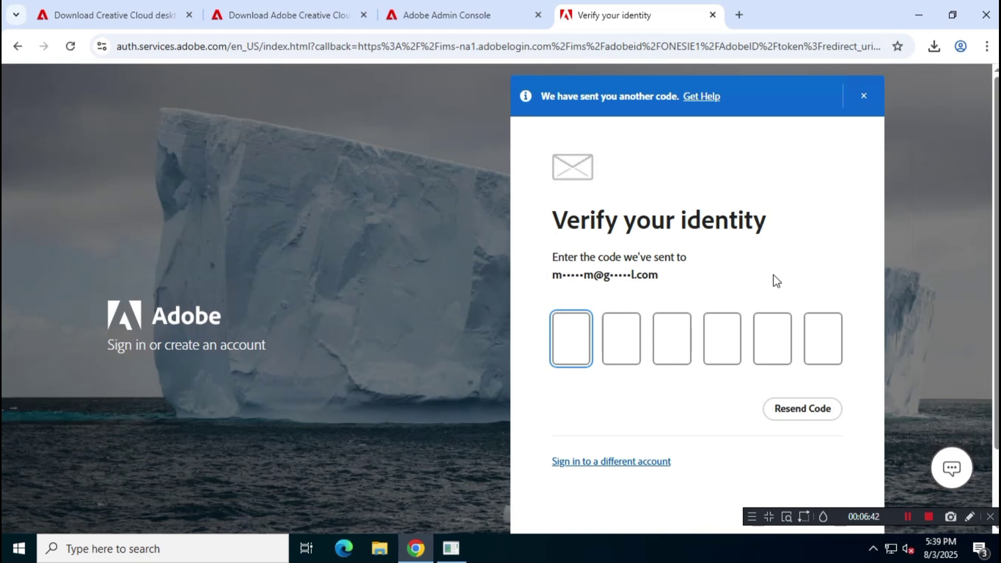
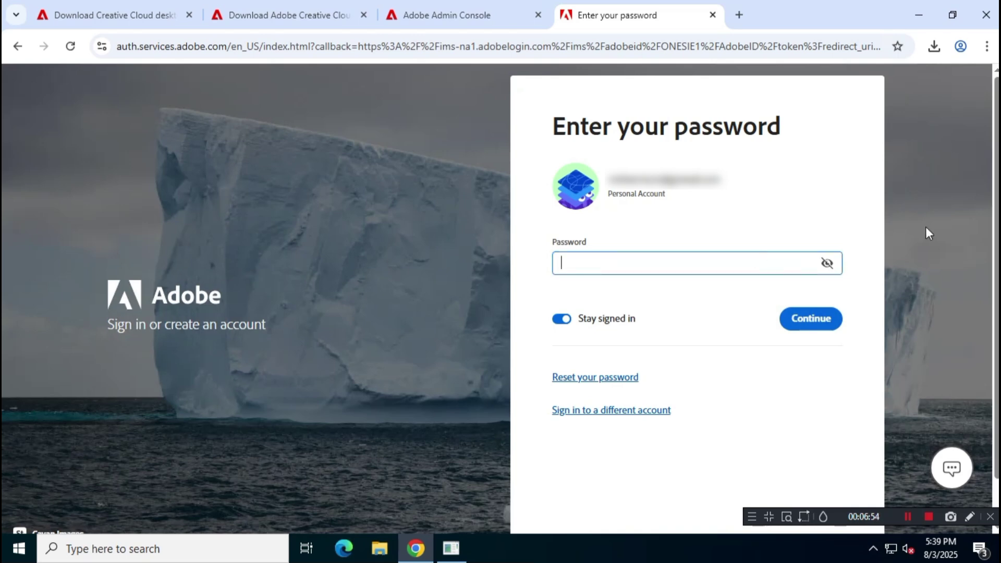
- Turn off 'Stay signed in' and submit the password to open the Admin Console
left_click(563, 319)
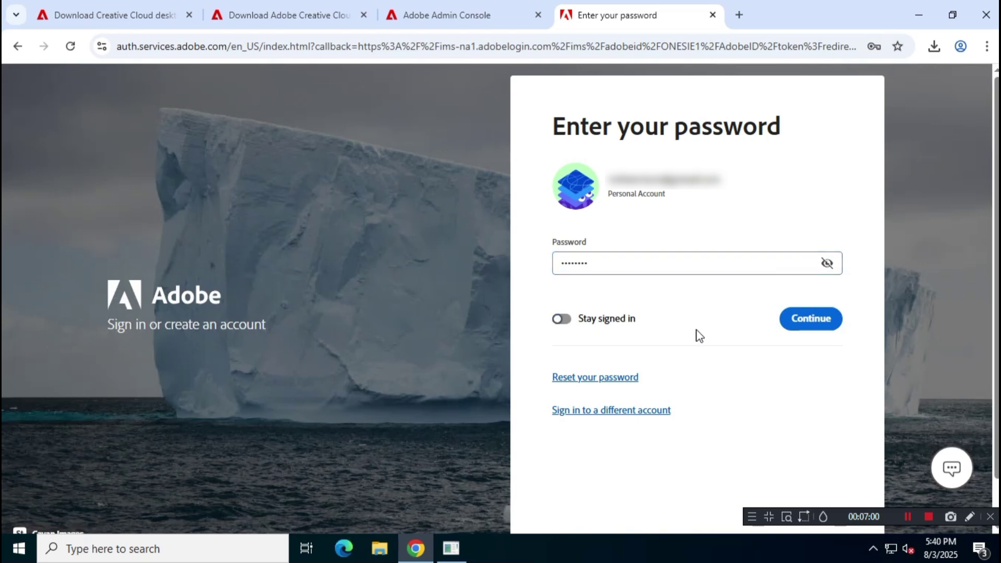
left_click(837, 322)
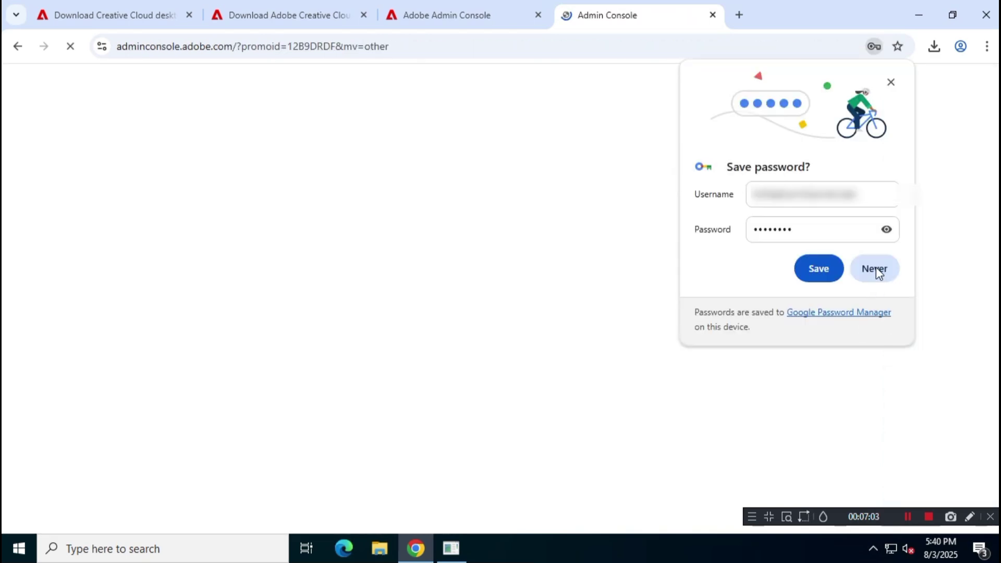
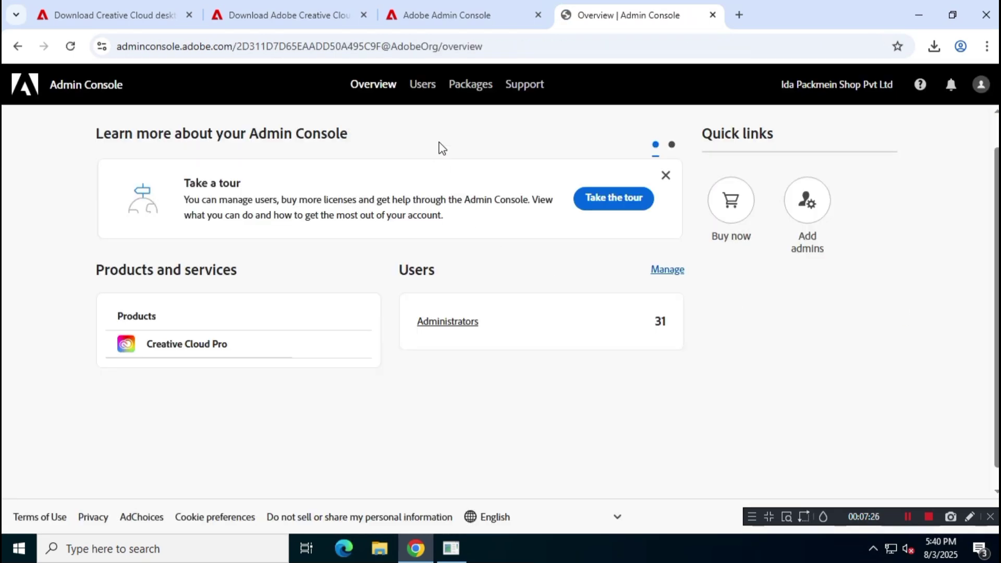
- Go to the Packages page in the Admin Console's top navigation
left_click(472, 88)
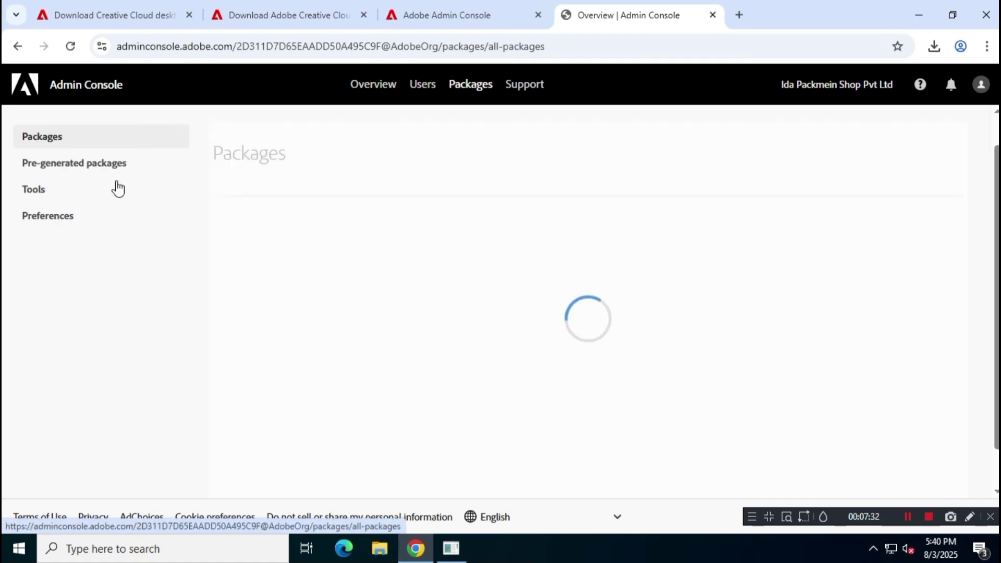
- Download the pre-generated Photoshop Windows package (Photoshop_en_US_WIN_64.zip, 5.2 GB) and view recent downloads
left_click(134, 168)
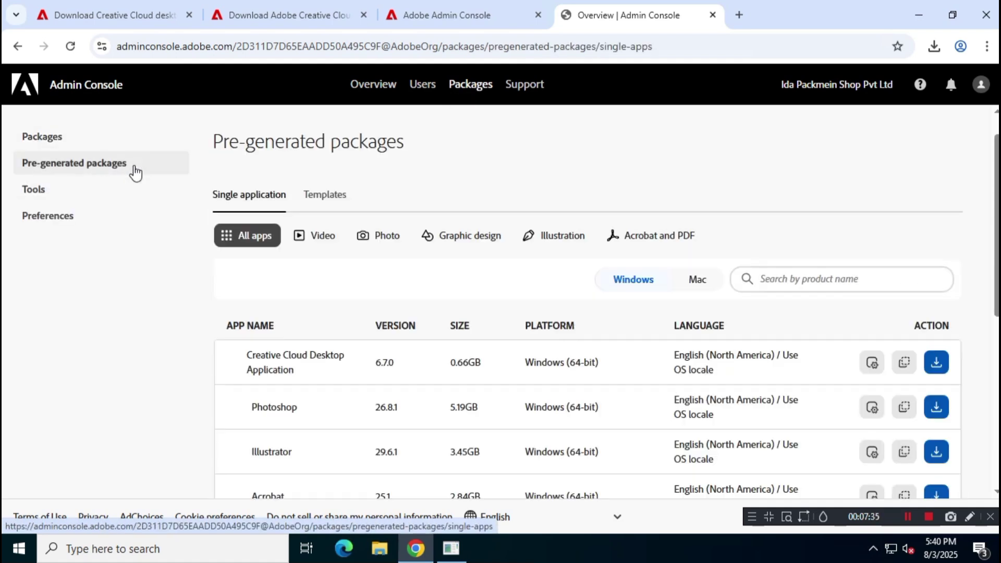
scroll(527, 276, "down", 2)
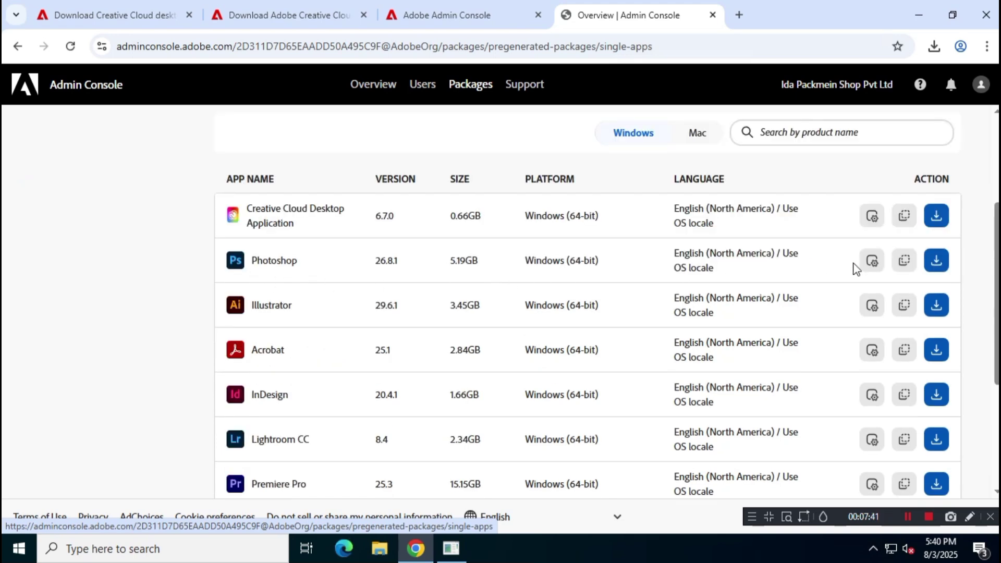
left_click(941, 266)
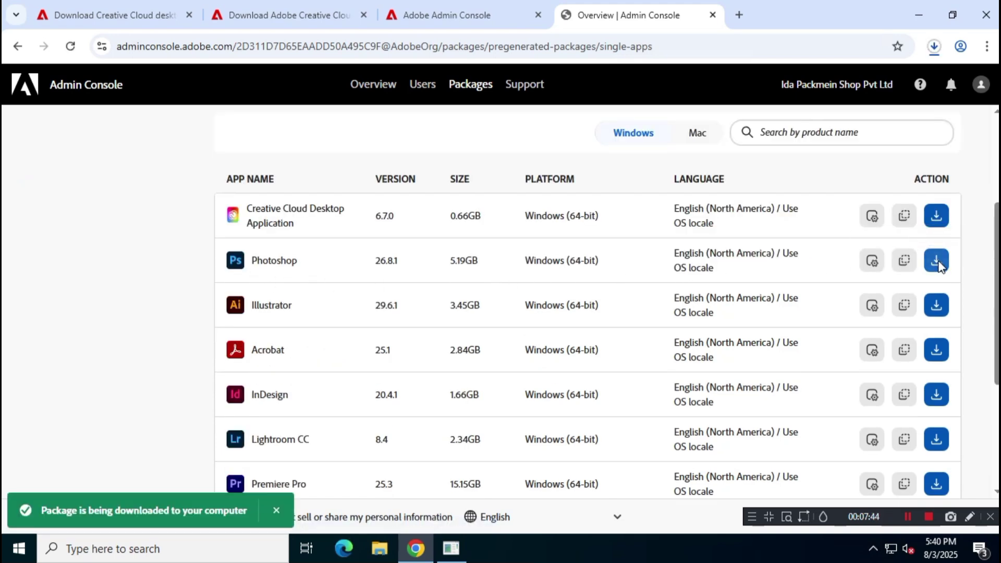
left_click(936, 51)
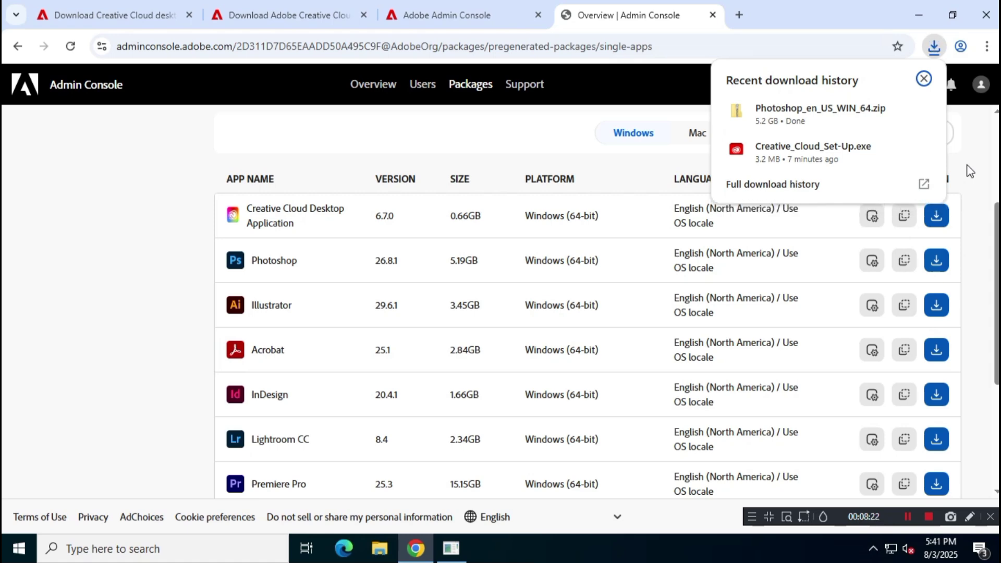
- Locate Photoshop_en_US_WIN_64.zip in Downloads and extract it in place with 7-Zip Extract Here
left_click(894, 110)
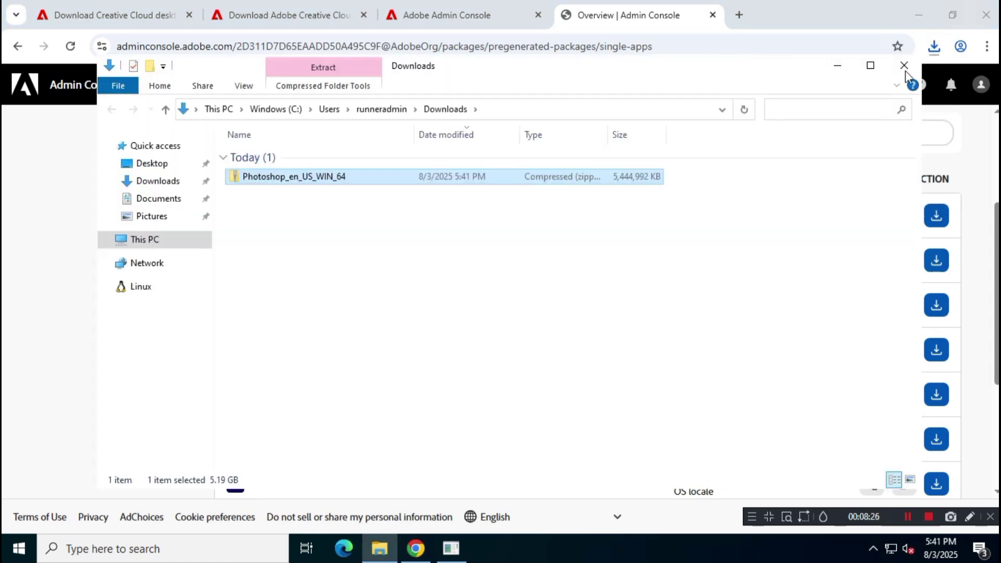
left_click(920, 14)
left_click(554, 258)
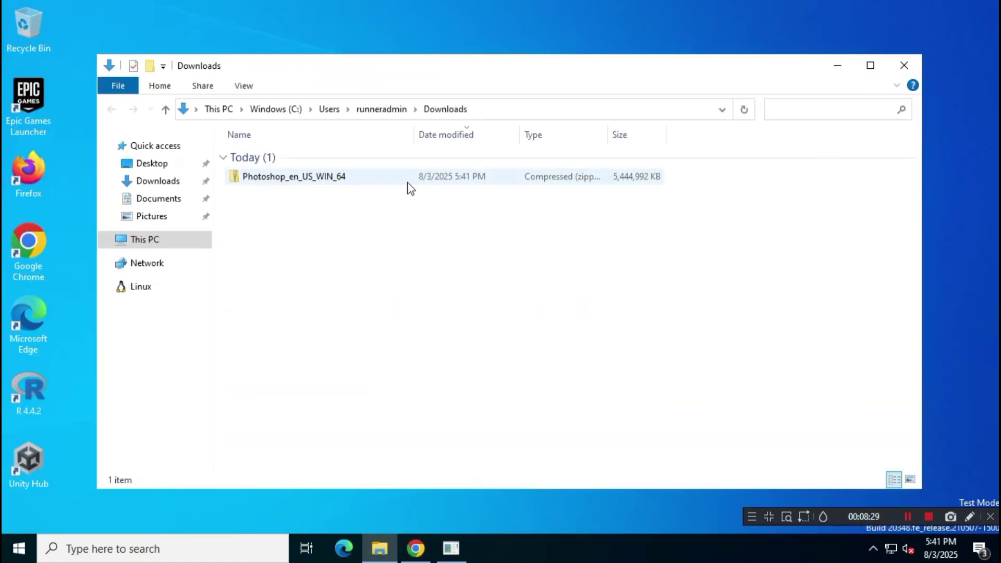
left_click(401, 182)
right_click(409, 182)
mouse_move(496, 241)
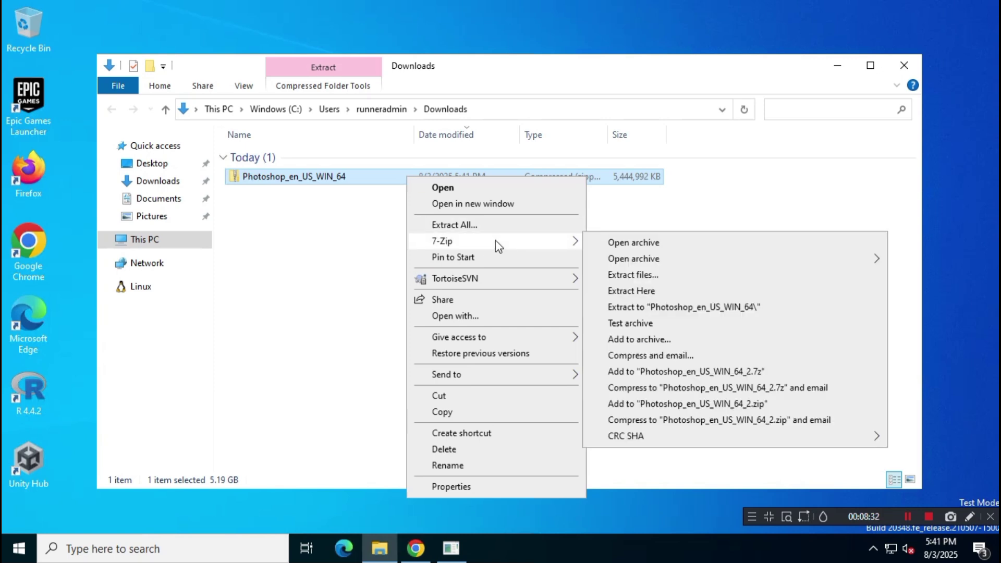
left_click(743, 296)
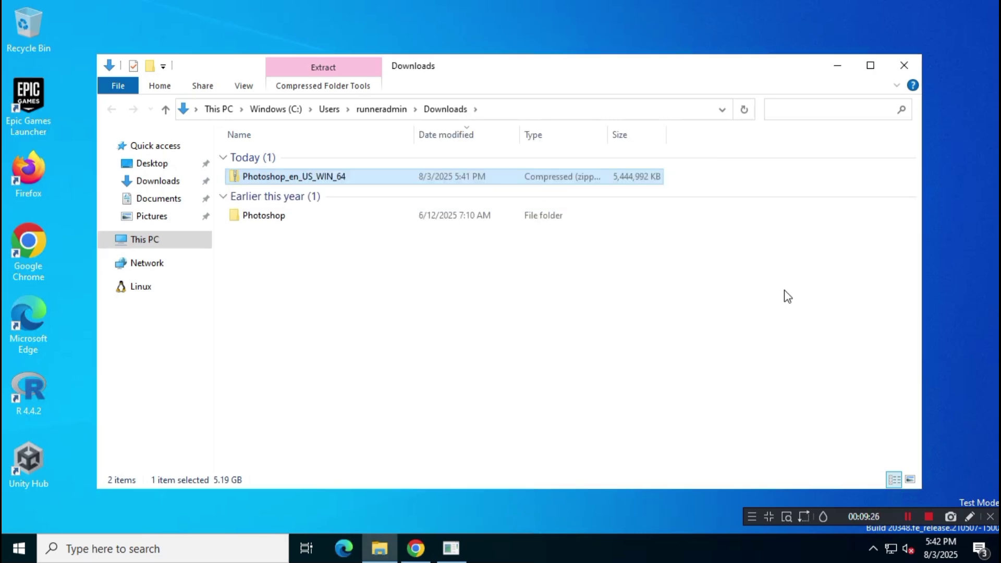
- Run setup from the extracted Photoshop\Build folder, then close the Explorer window
double_click(296, 219)
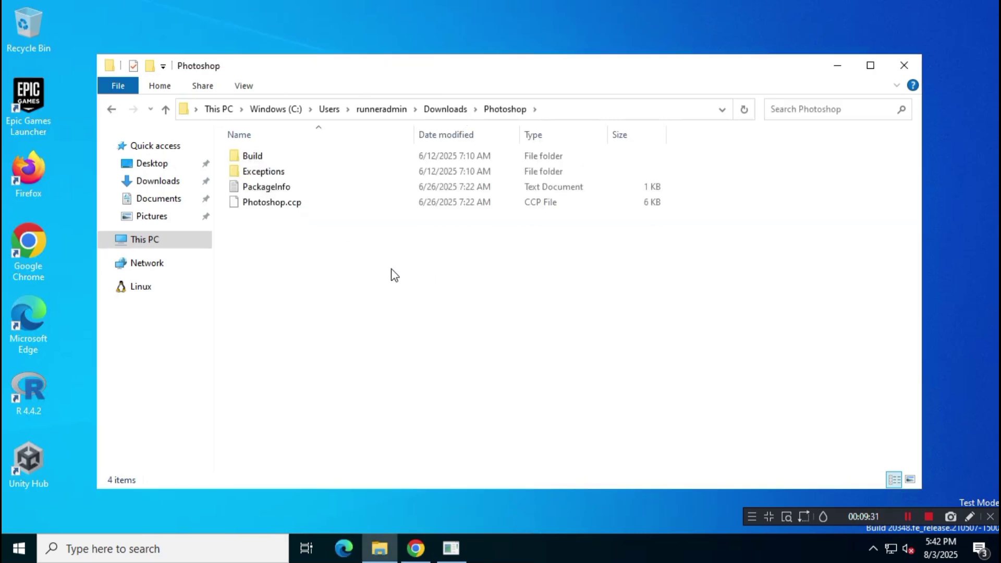
double_click(303, 157)
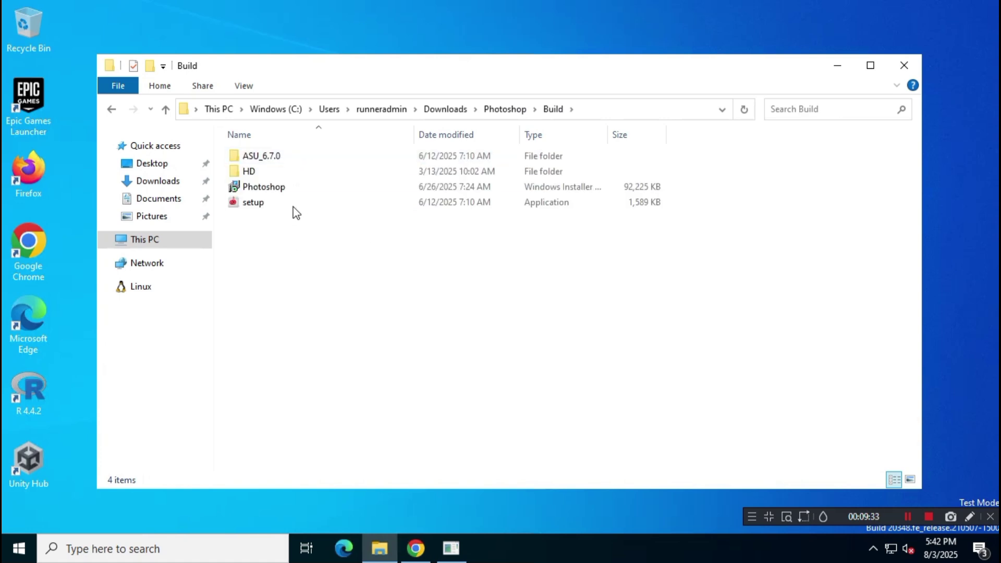
double_click(368, 203)
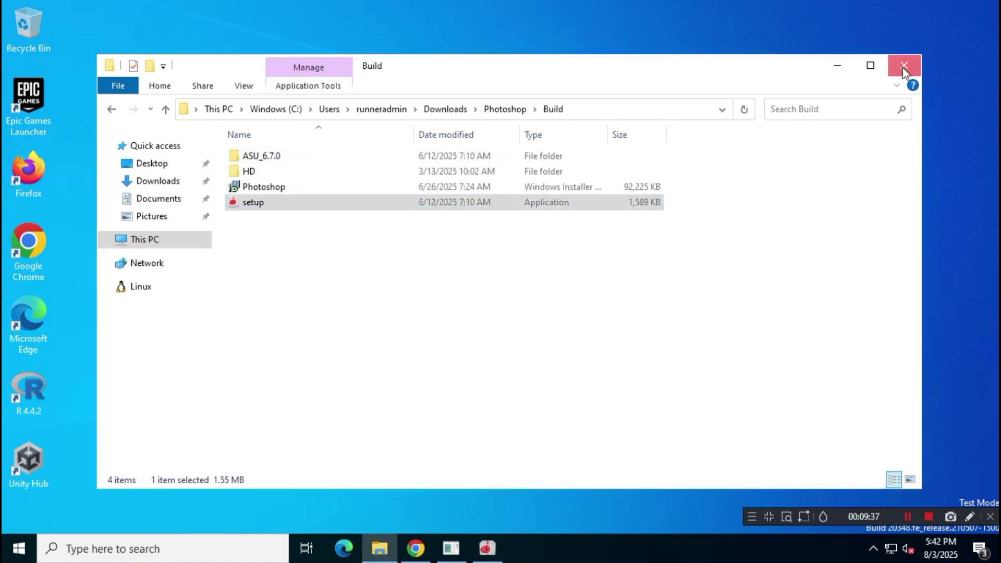
left_click(905, 66)
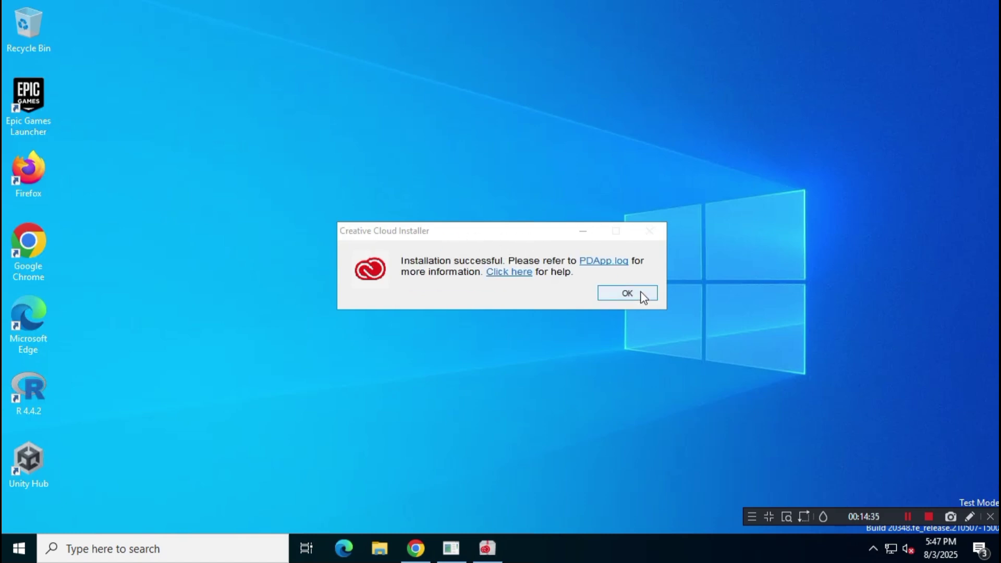
- Acknowledge the install success and start Adobe Photoshop 2025 from the Start menu's Recently added
left_click(642, 295)
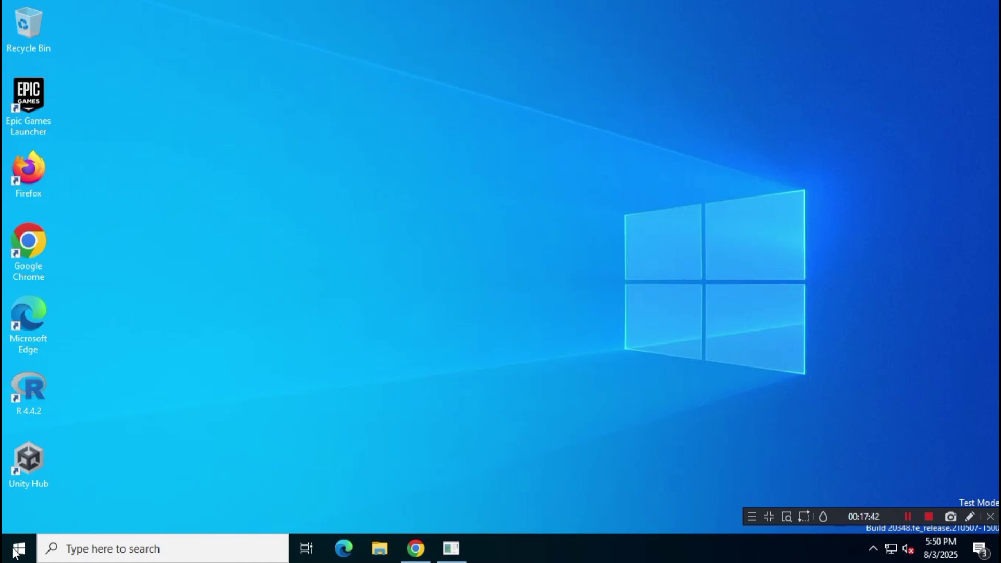
left_click(19, 548)
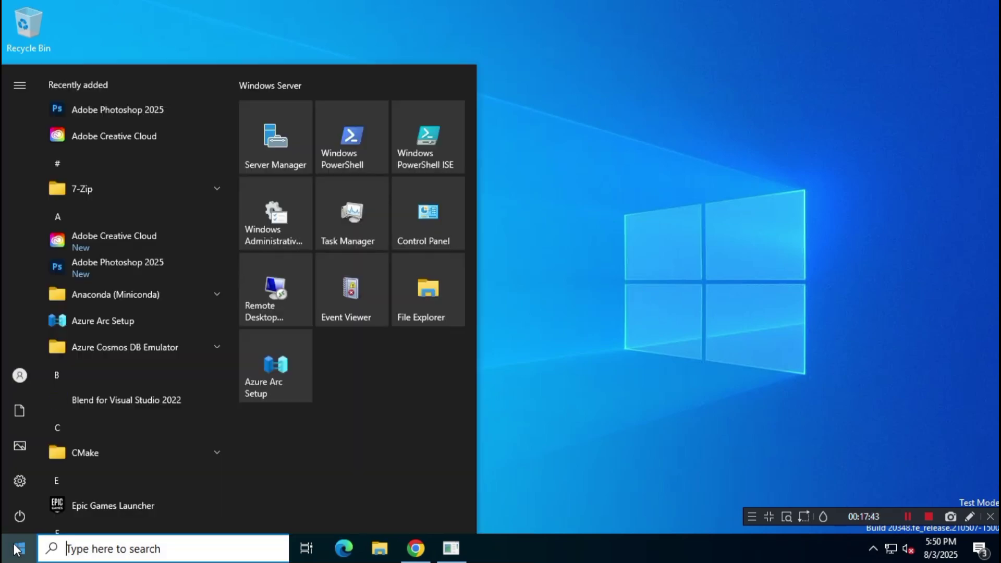
left_click(189, 112)
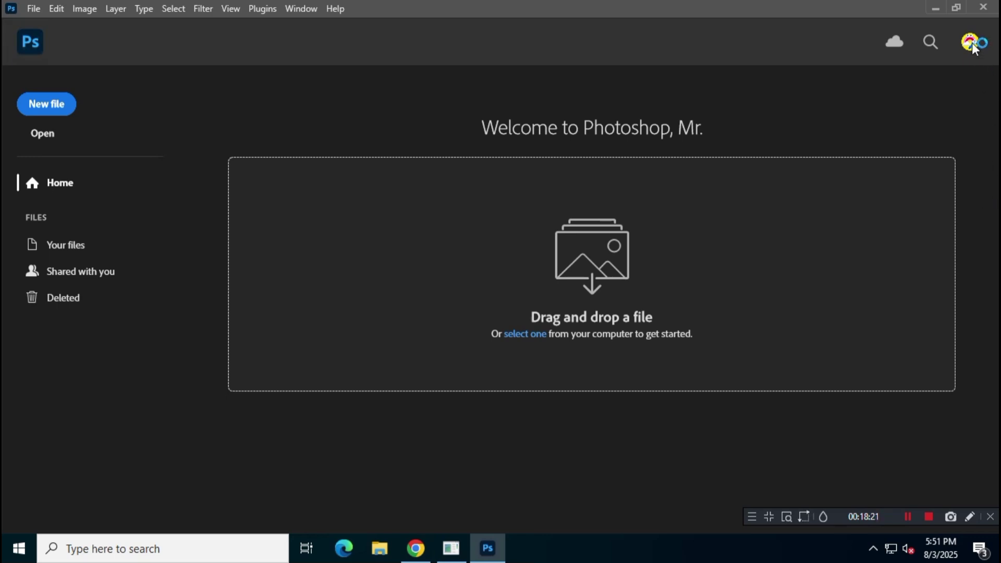
- Check the account panel, then open Help > About Photoshop showing version 26.8.1 Release
left_click(972, 44)
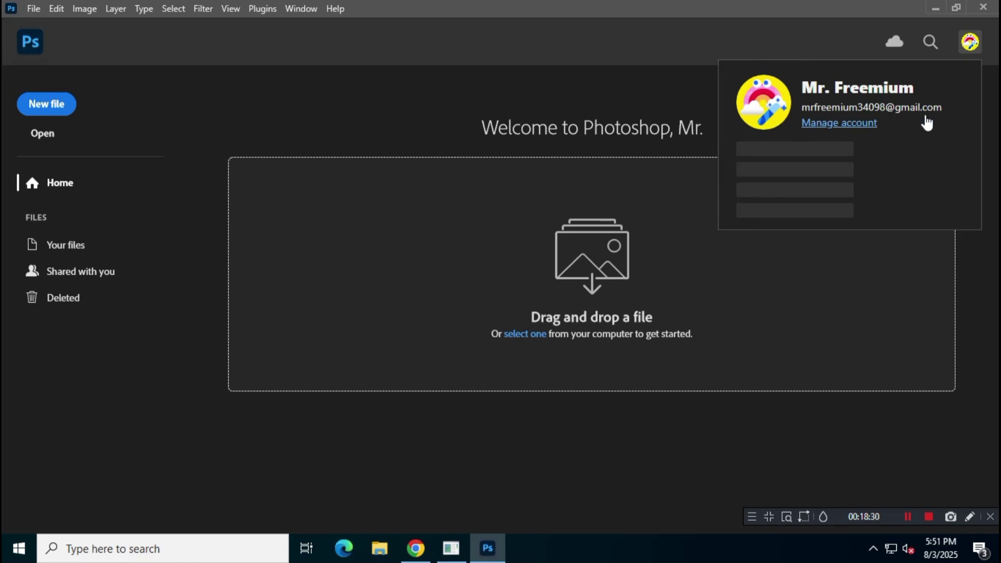
left_click(677, 91)
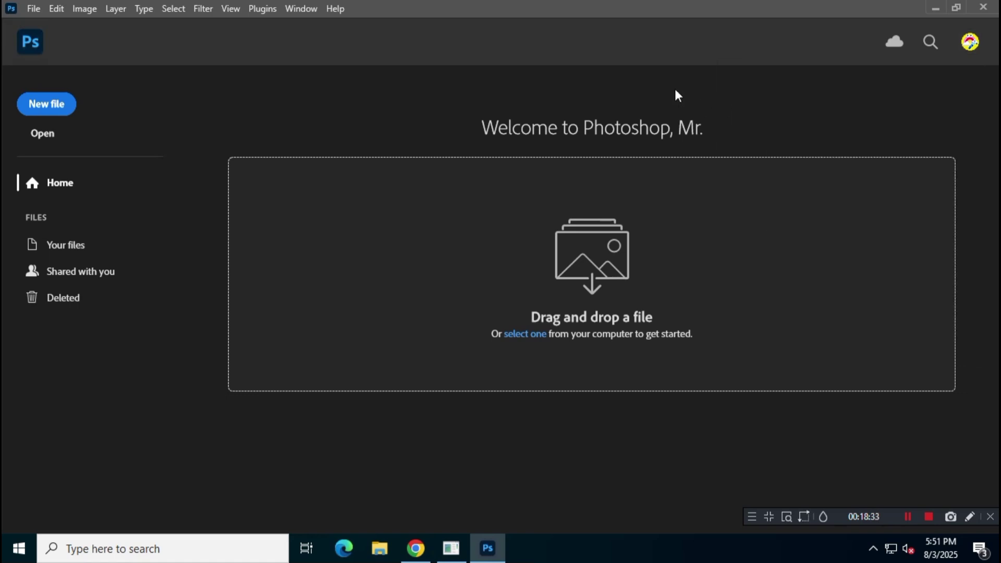
left_click(336, 9)
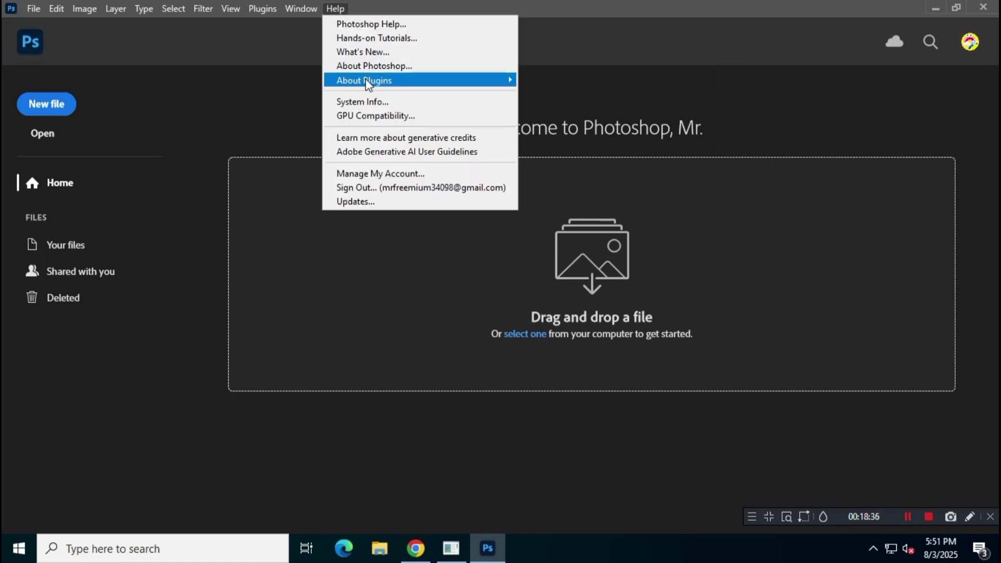
left_click(435, 68)
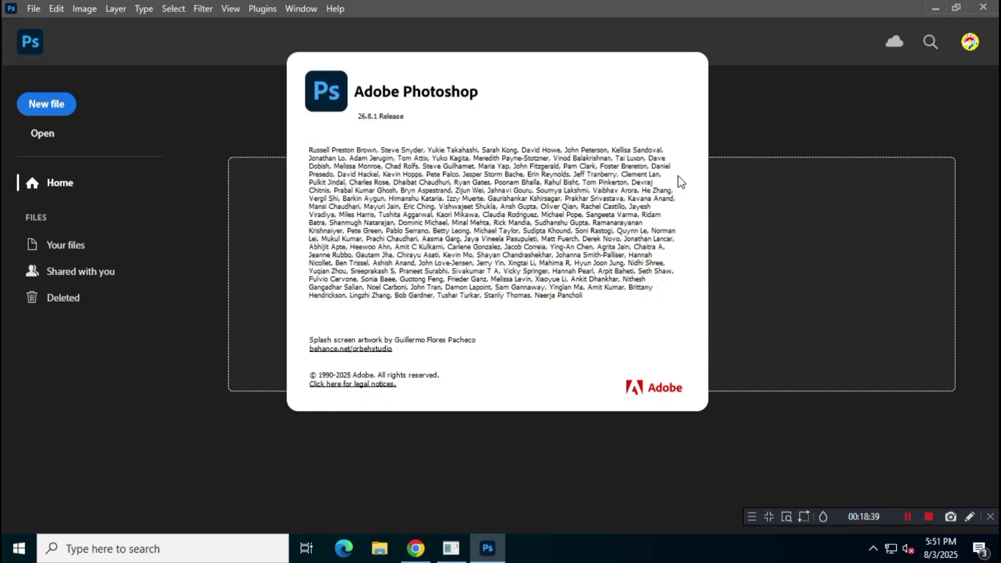